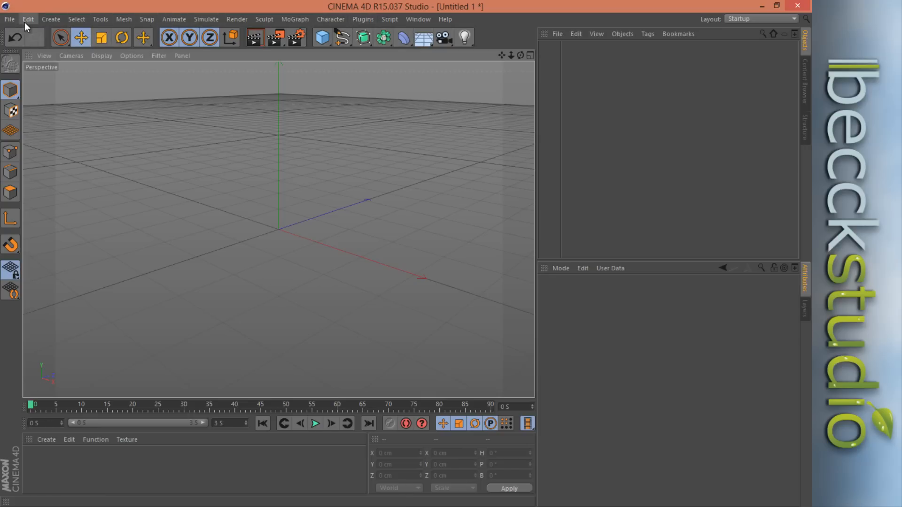
click(49, 19)
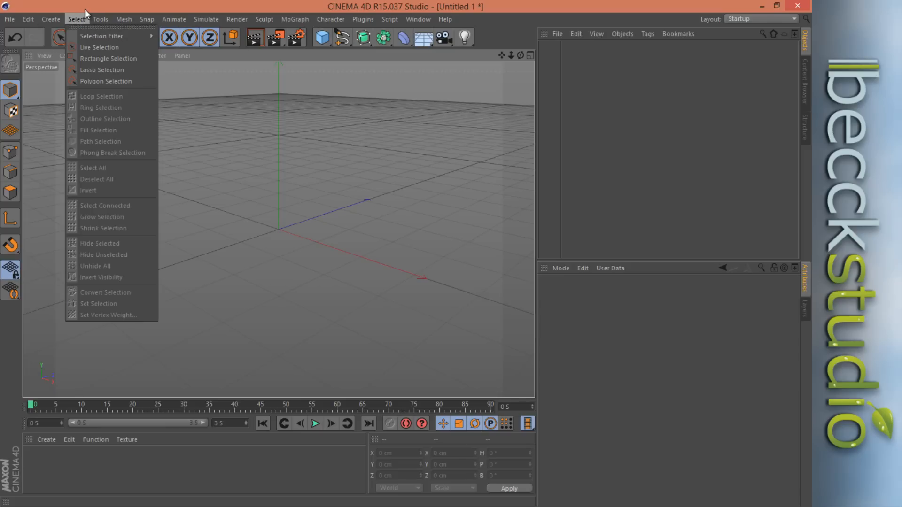
click(109, 19)
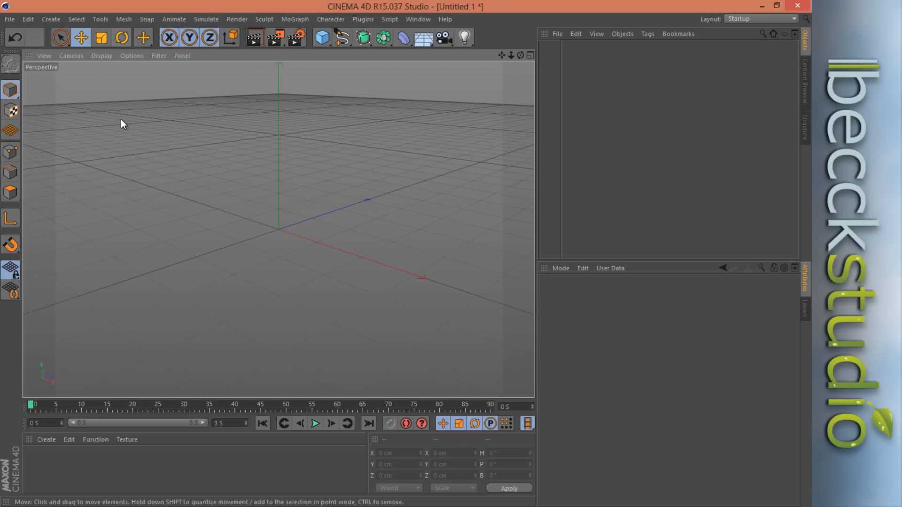
click(237, 18)
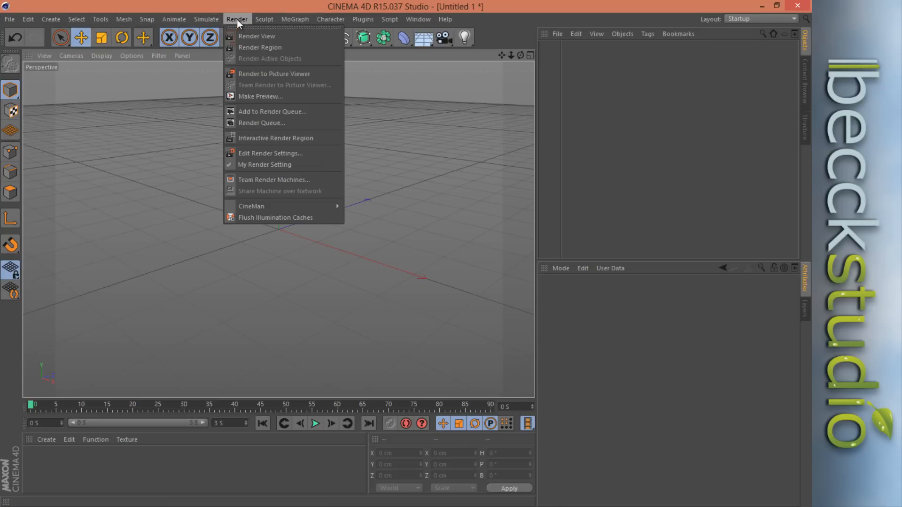
click(237, 19)
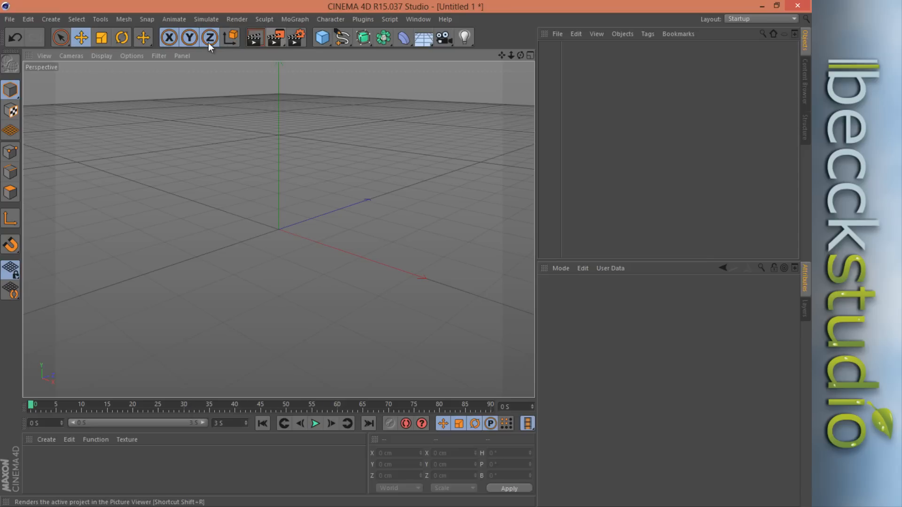
click(68, 46)
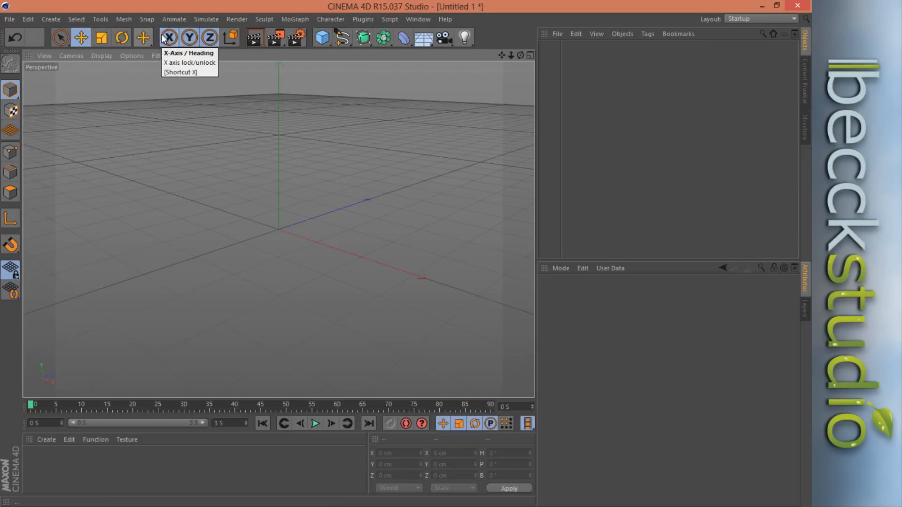
- Activate the Scale, Rotate and Live Selection tools in turn, returning to Rotate
click(102, 38)
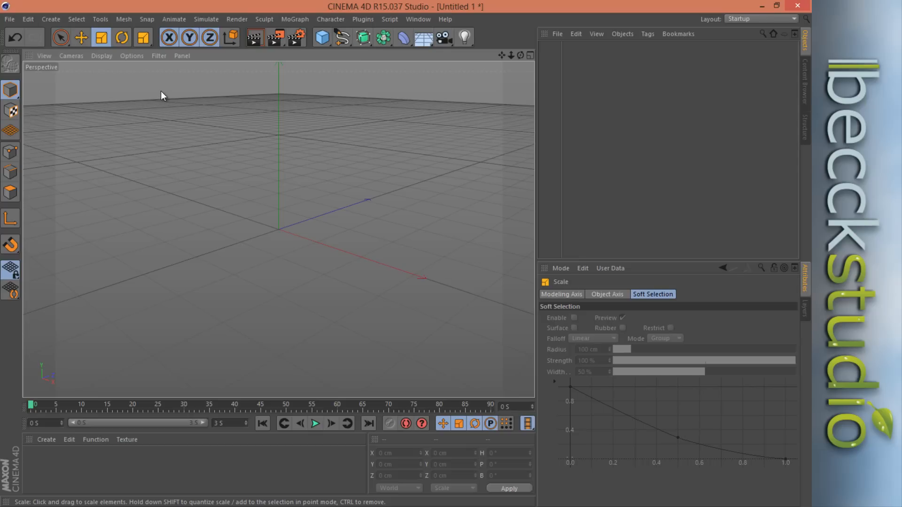
click(121, 40)
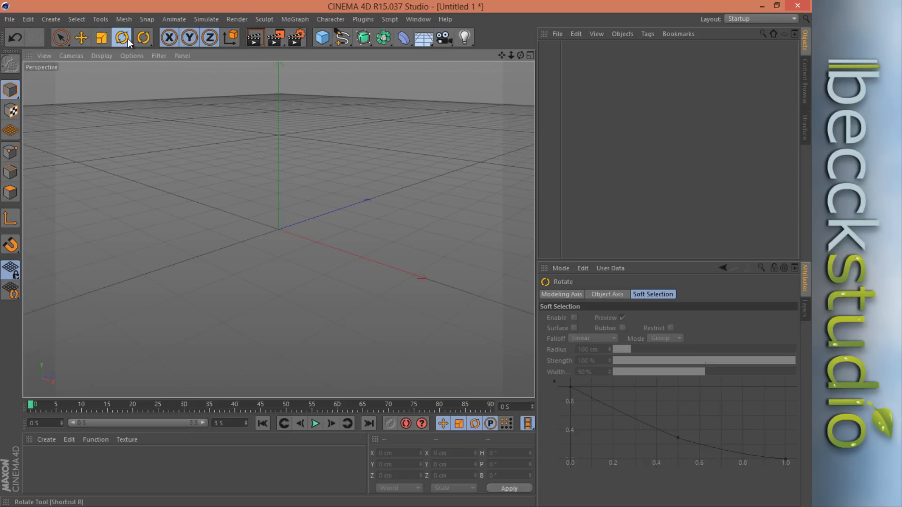
click(62, 41)
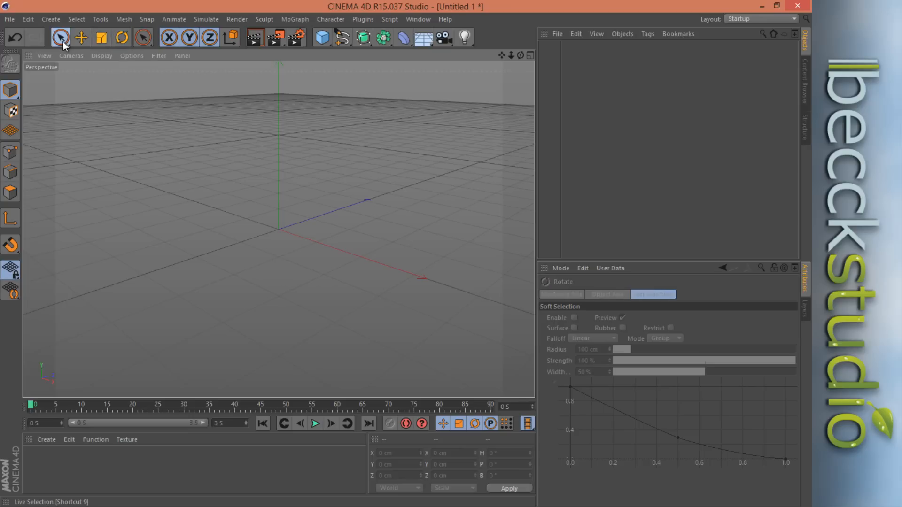
click(122, 40)
- Detach the list of recently used tools as a floating palette over the viewport and close it
click(149, 42)
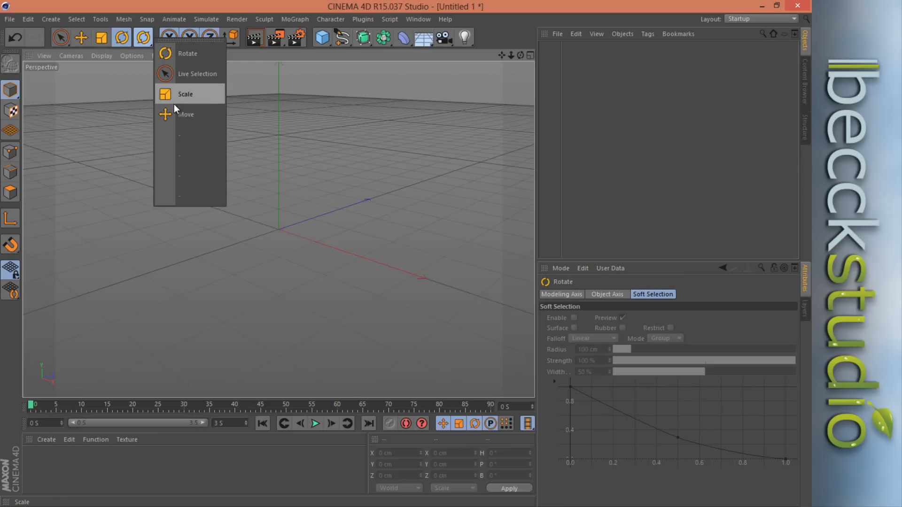
click(198, 41)
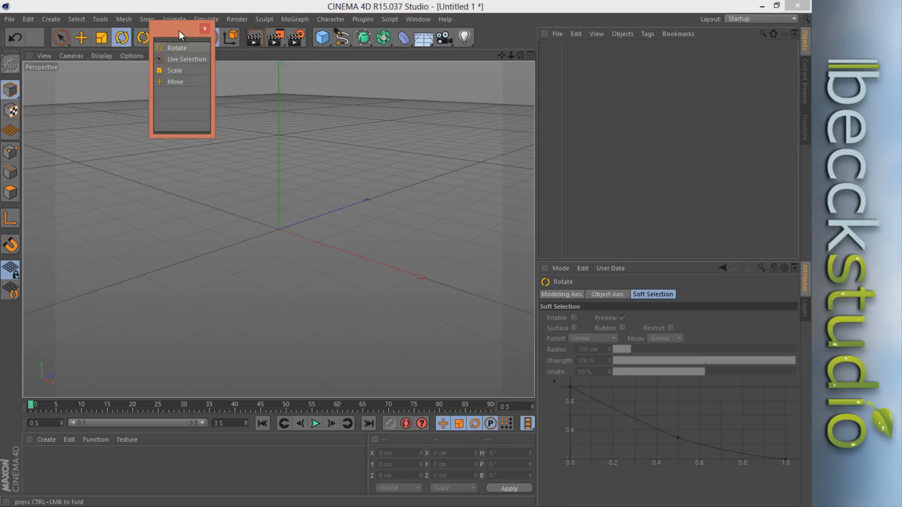
drag(179, 30, 437, 147)
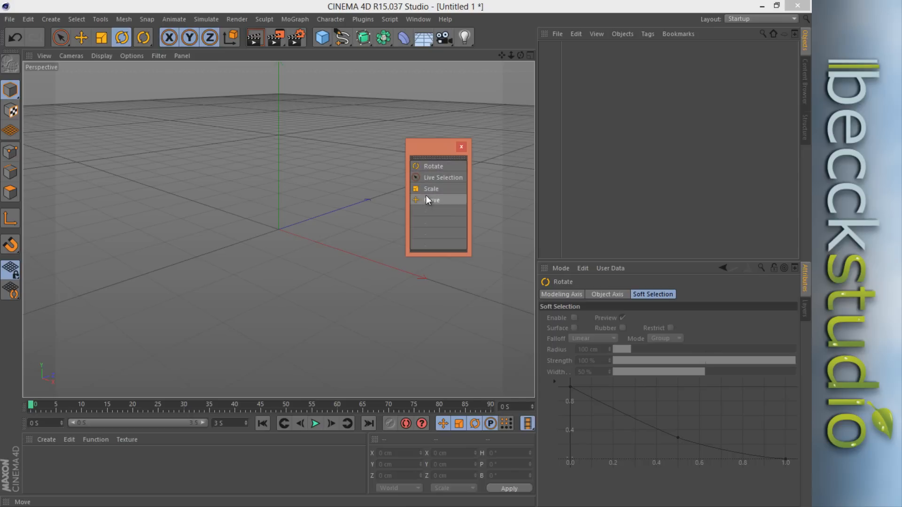
click(461, 149)
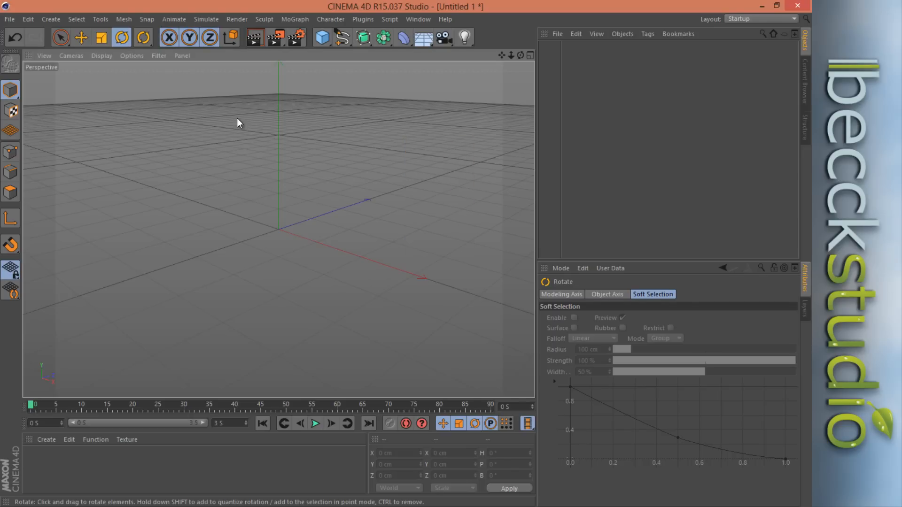
- Activate the Move tool after trying Live Selection, and add a default cube to the scene
click(63, 39)
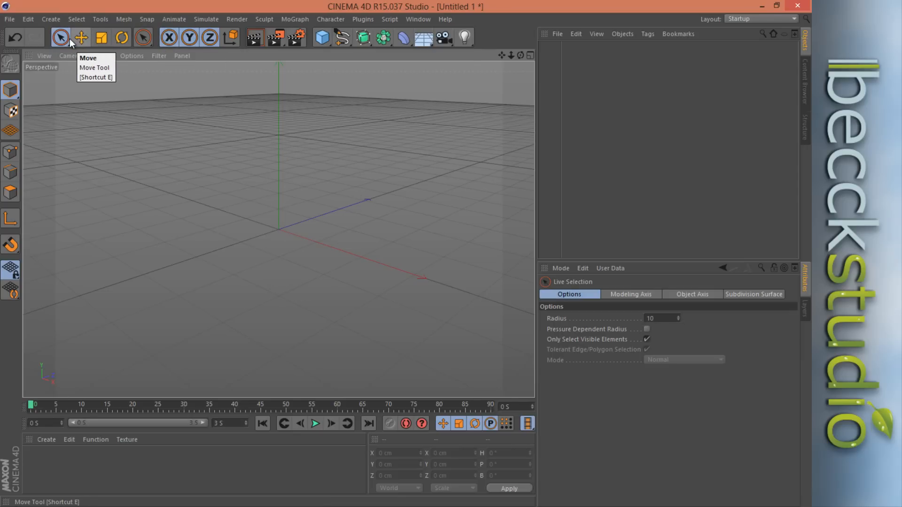
click(84, 41)
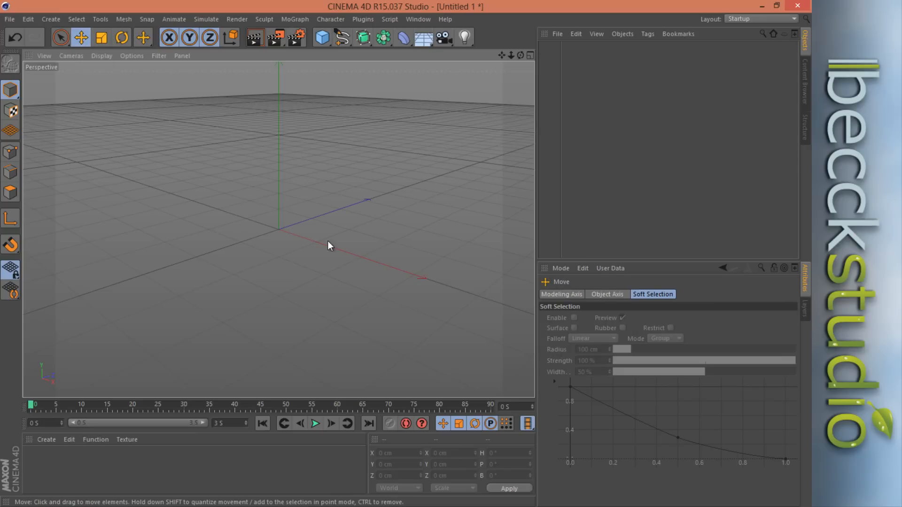
click(322, 38)
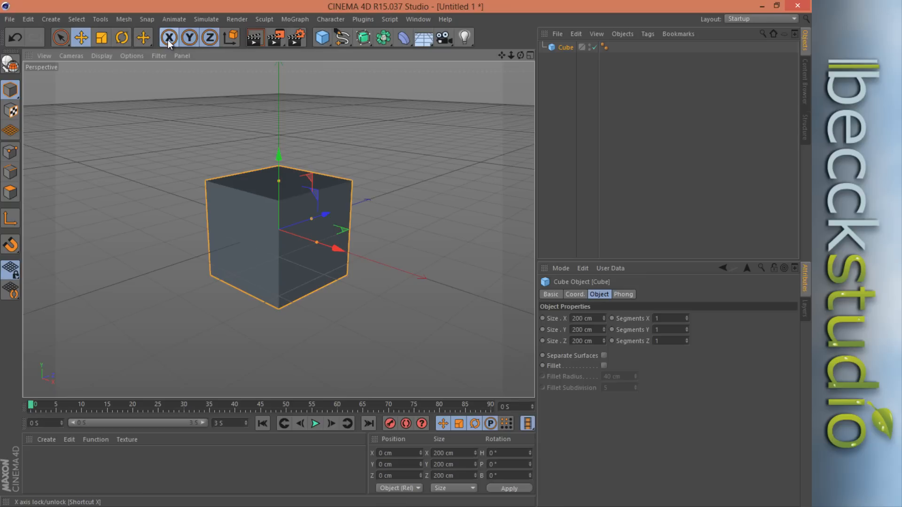
- Lock the Y and Z axes and move the cube by its Z handle to about 293 cm
click(190, 39)
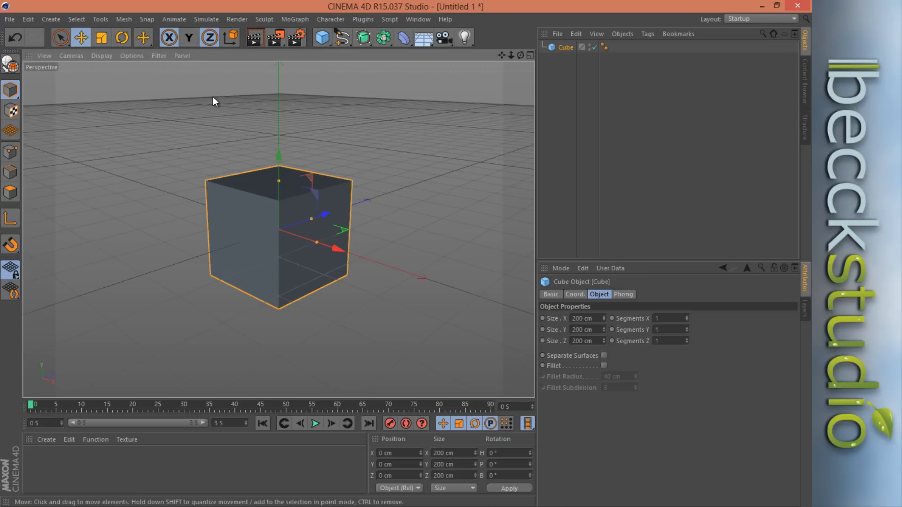
click(214, 42)
drag(253, 171, 351, 335)
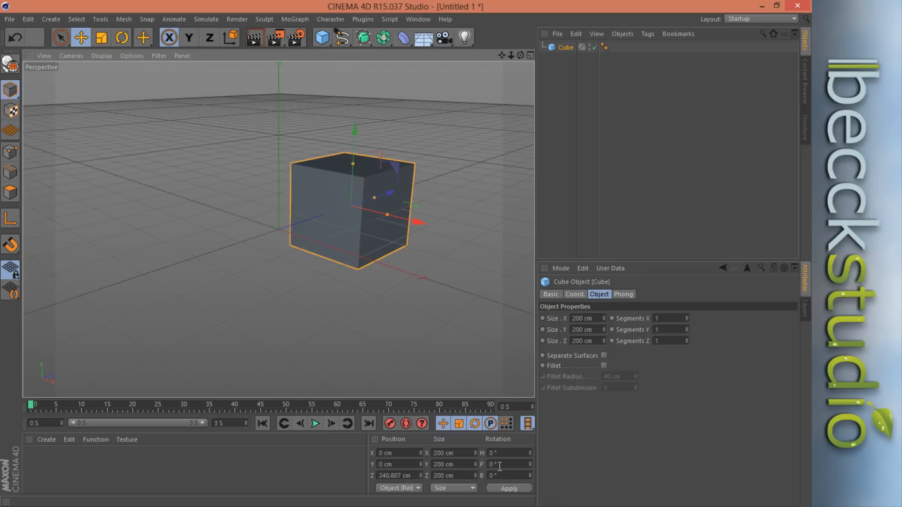
drag(360, 134, 278, 151)
key(ctrl+z)
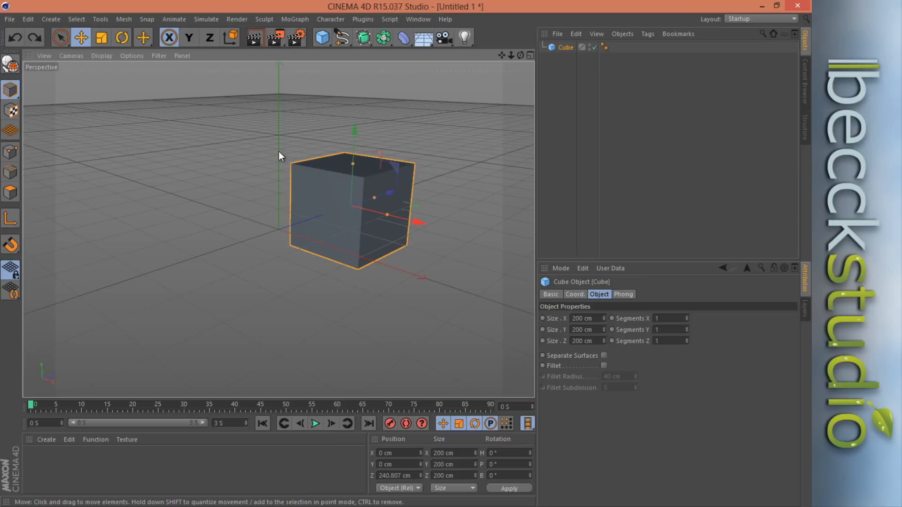
mouse_move(394, 190)
mouse_down()
mouse_move(292, 222)
mouse_move(430, 216)
mouse_move(289, 256)
mouse_move(432, 201)
mouse_move(224, 278)
mouse_move(406, 196)
mouse_up()
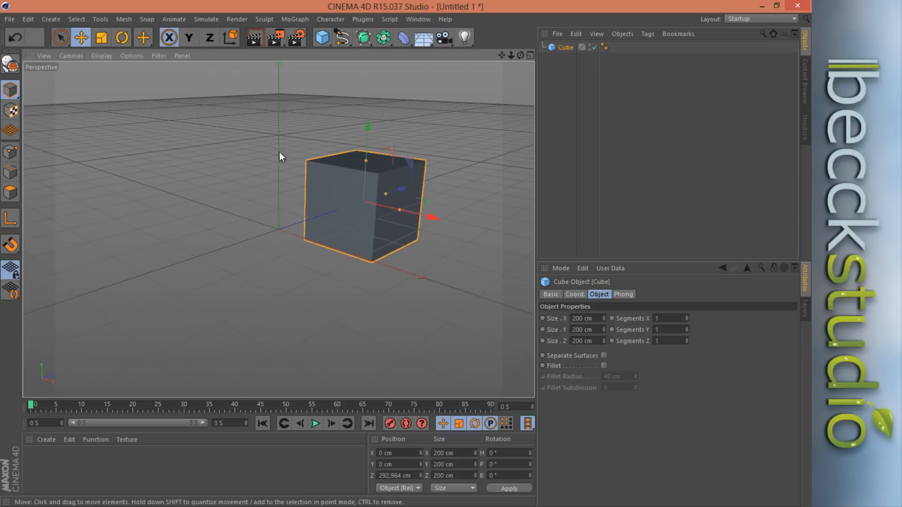
- Toggle the Y-axis lock, raise the cube to about 29 cm in Y, and leave the Y axis locked
click(189, 38)
click(190, 38)
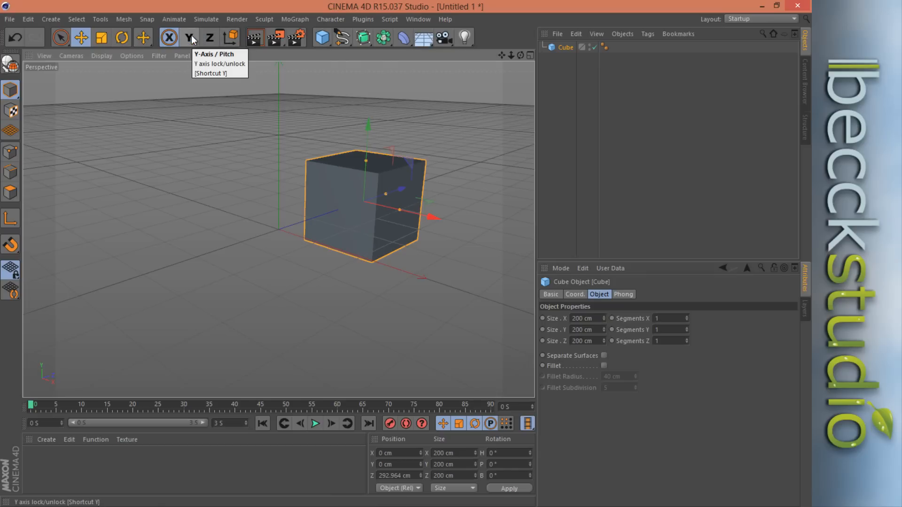
click(190, 38)
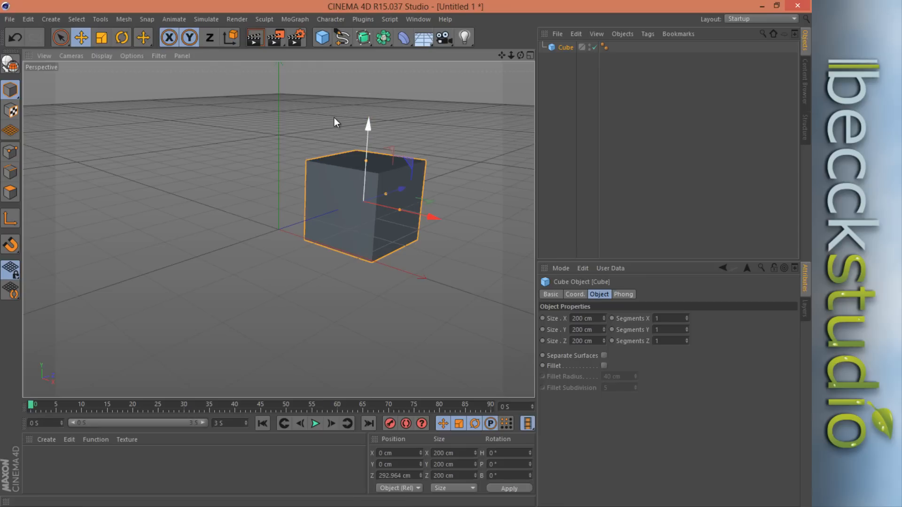
click(190, 38)
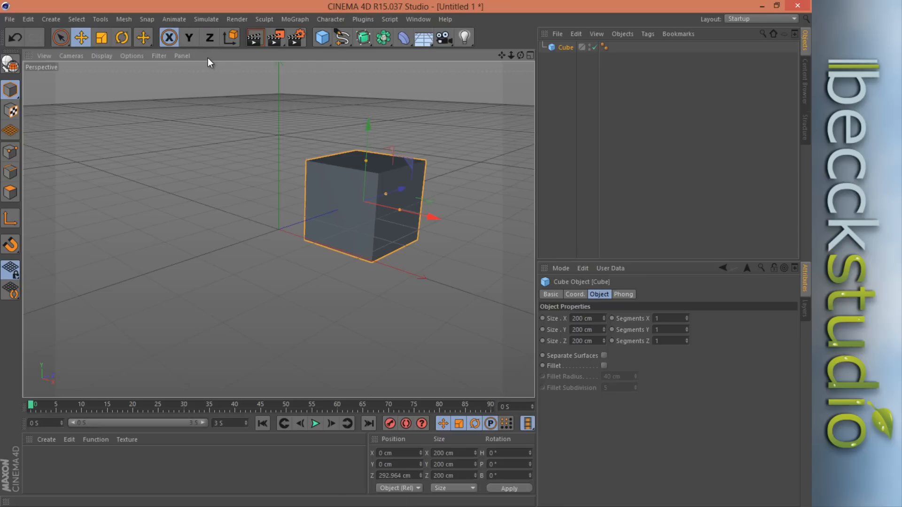
click(190, 39)
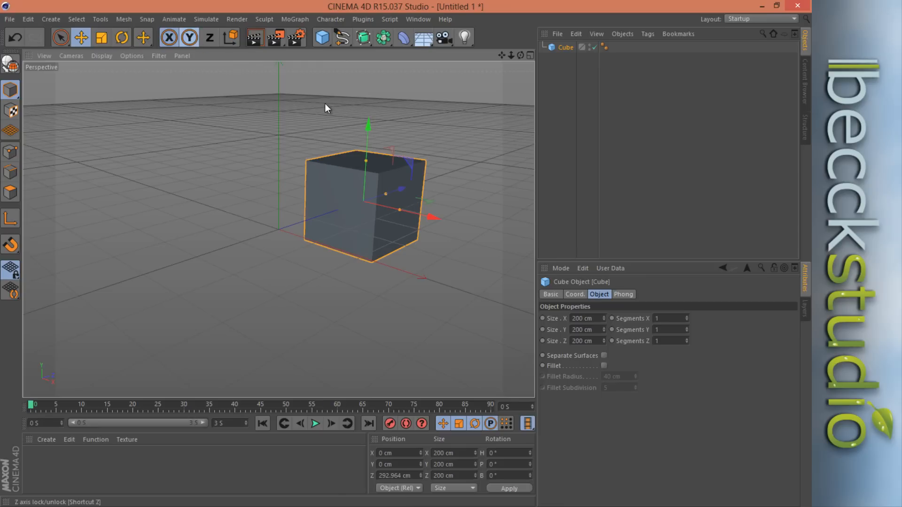
click(189, 39)
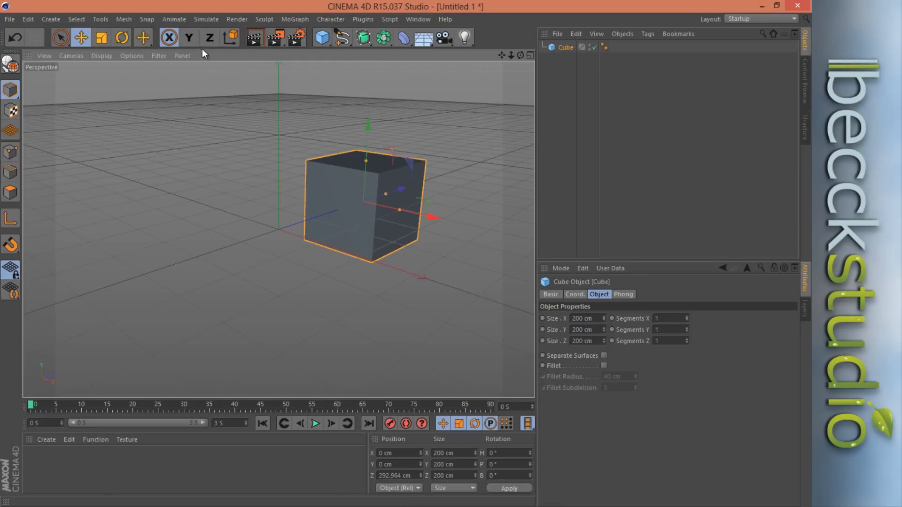
click(190, 41)
drag(368, 127, 371, 88)
click(190, 39)
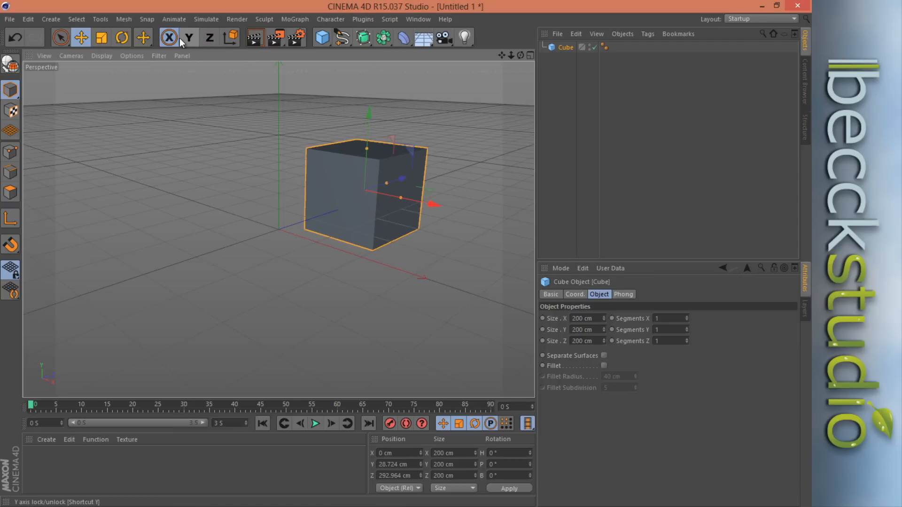
- Lock the X axis, move the cube by its X handle to about -268 cm, and unlock X again
click(170, 39)
drag(444, 209, 312, 175)
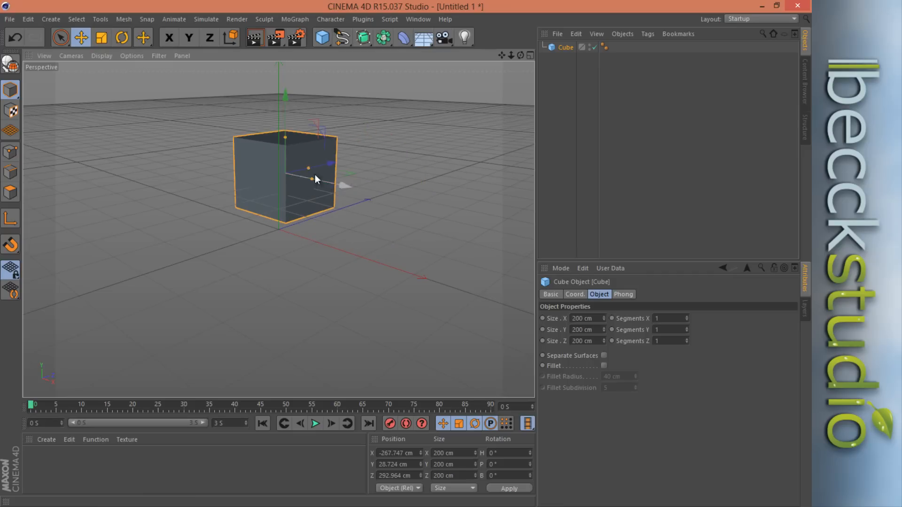
click(170, 39)
- Move the cube along Z to about 551 cm, unlocking the Z axis for the last move and locking it again
drag(341, 170, 360, 189)
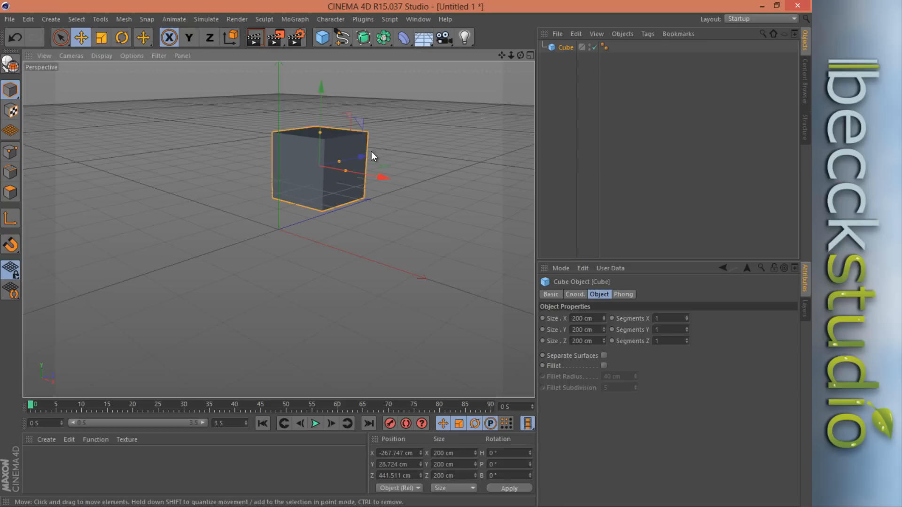
drag(364, 157, 341, 142)
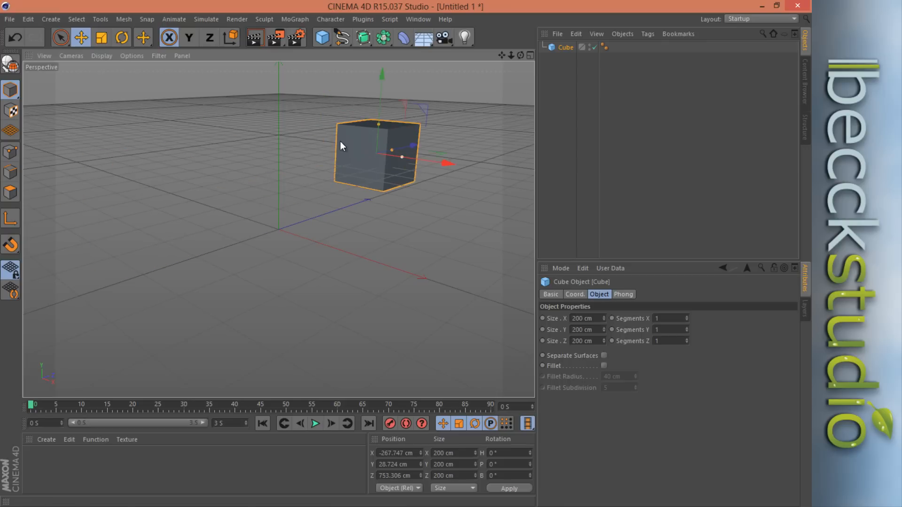
click(208, 40)
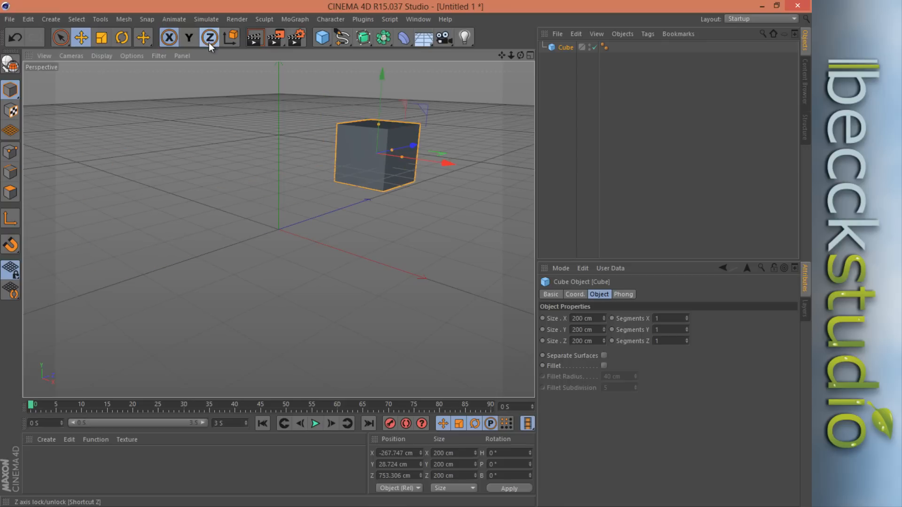
drag(417, 149, 170, 121)
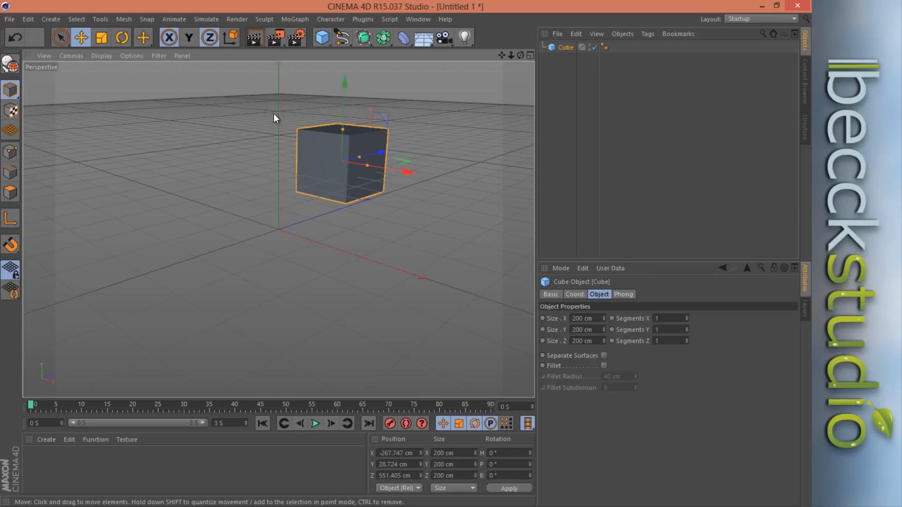
click(213, 41)
- Move the cube along the unlocked X axis and by its handles to about X 122, Y 26, Z 122 cm
drag(83, 195, 38, 197)
drag(131, 259, 160, 304)
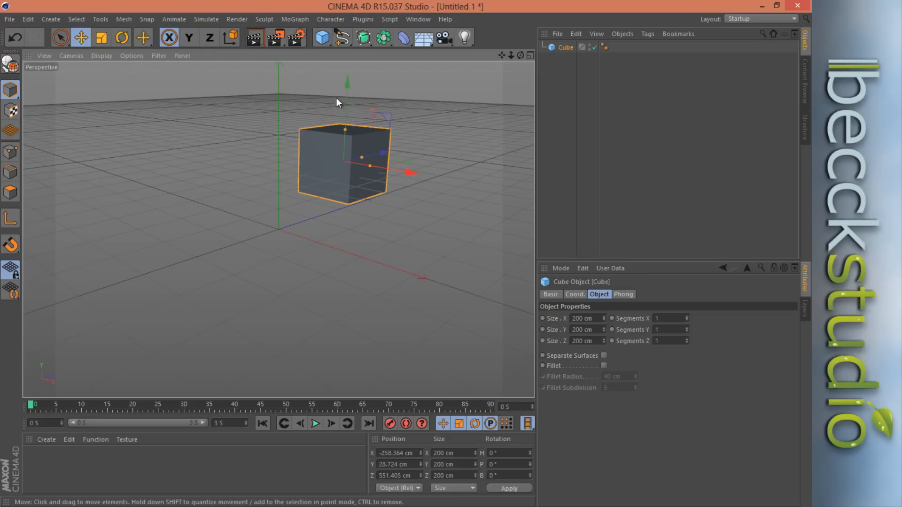
drag(345, 87, 244, 87)
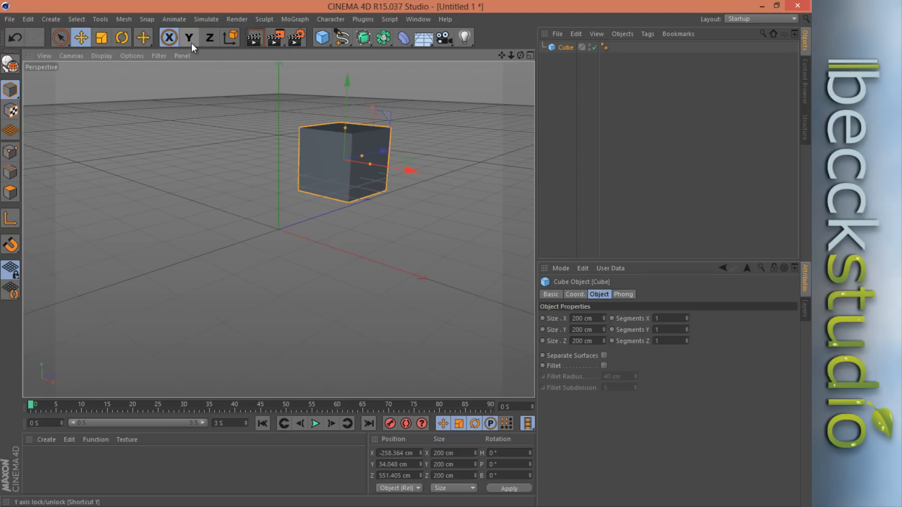
drag(352, 86, 429, 234)
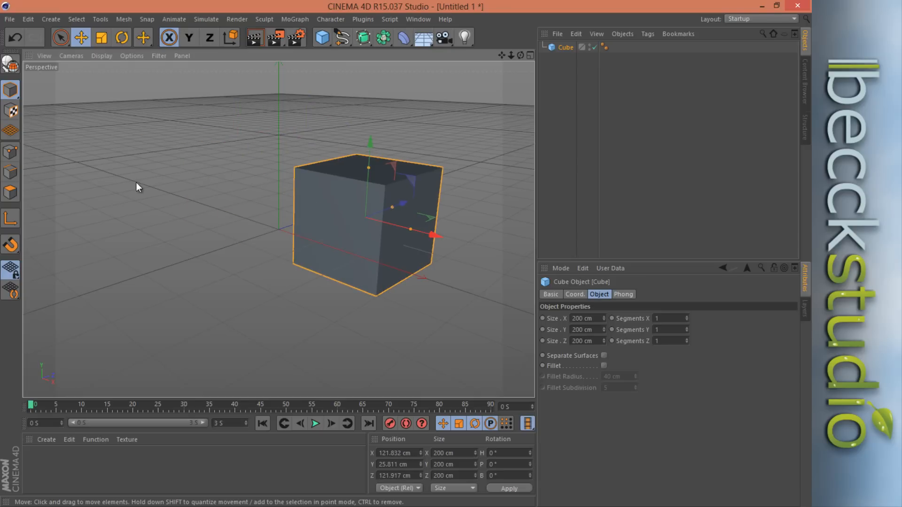
- Lock the X axis, unlock Y to raise the cube to about Y 102 cm, and lock Y again
click(168, 40)
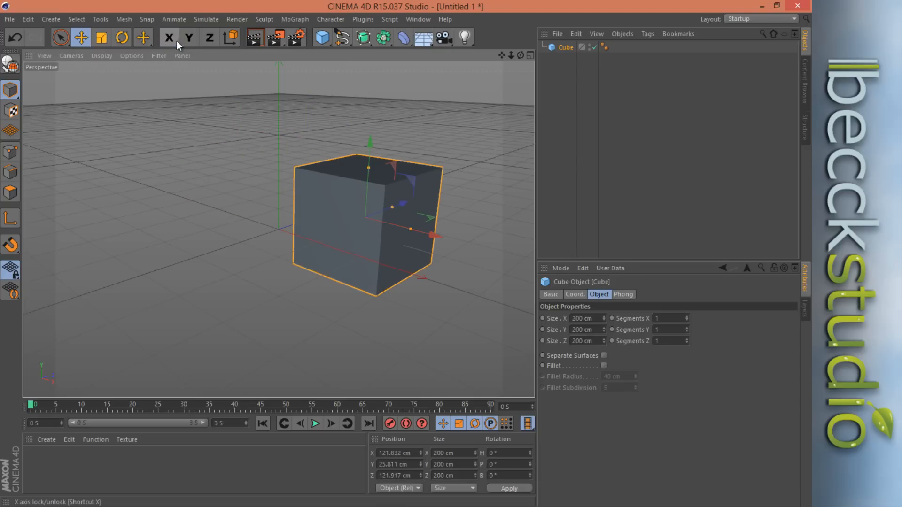
click(188, 37)
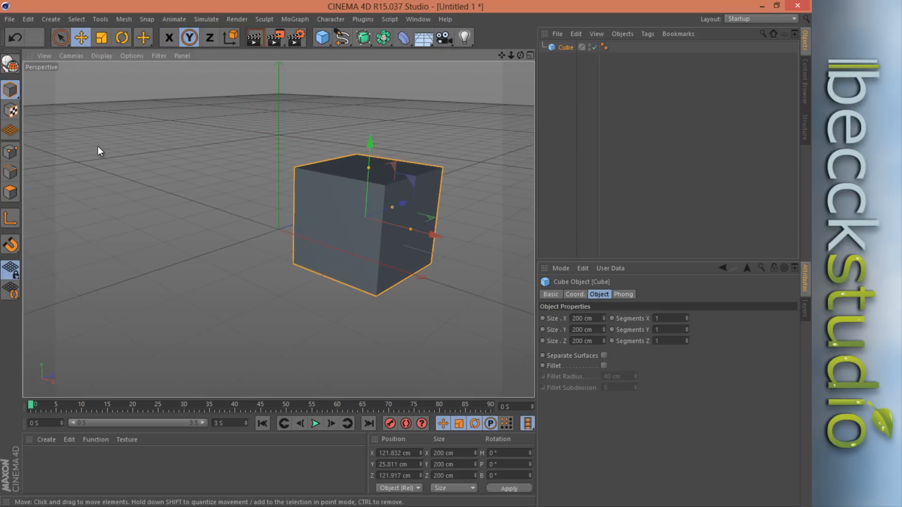
mouse_move(113, 185)
mouse_down()
mouse_move(109, 161)
mouse_move(97, 210)
mouse_move(185, 304)
mouse_move(107, 125)
mouse_move(108, 185)
mouse_up()
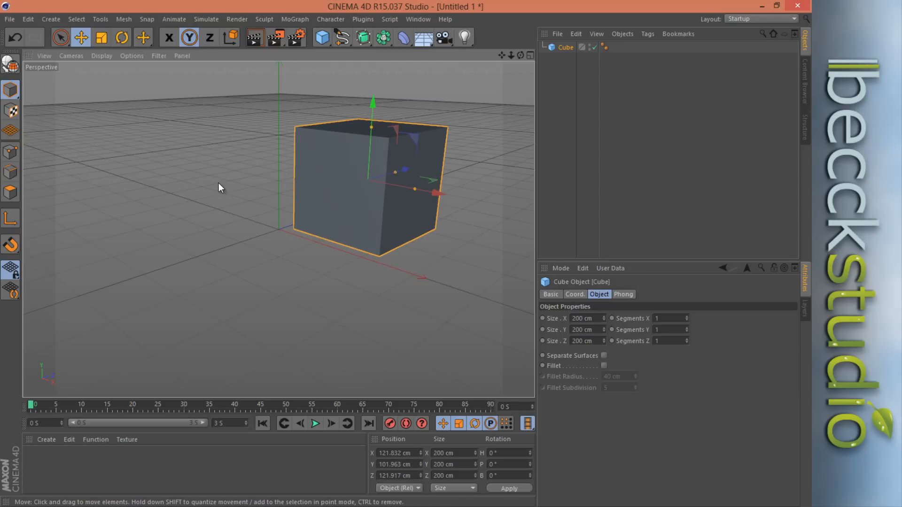
click(189, 37)
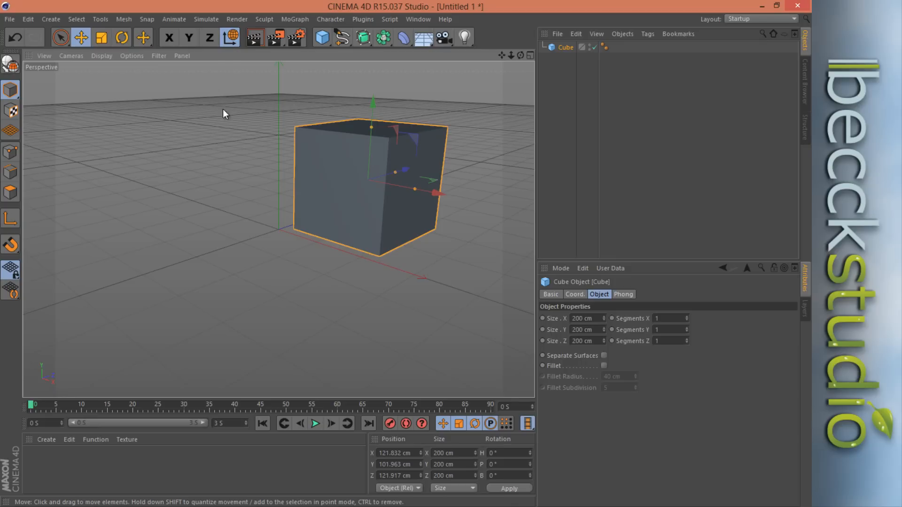
- Toggle between world and object coordinates, ending on object, and move the cube by its X handle to about X -70 cm
click(228, 44)
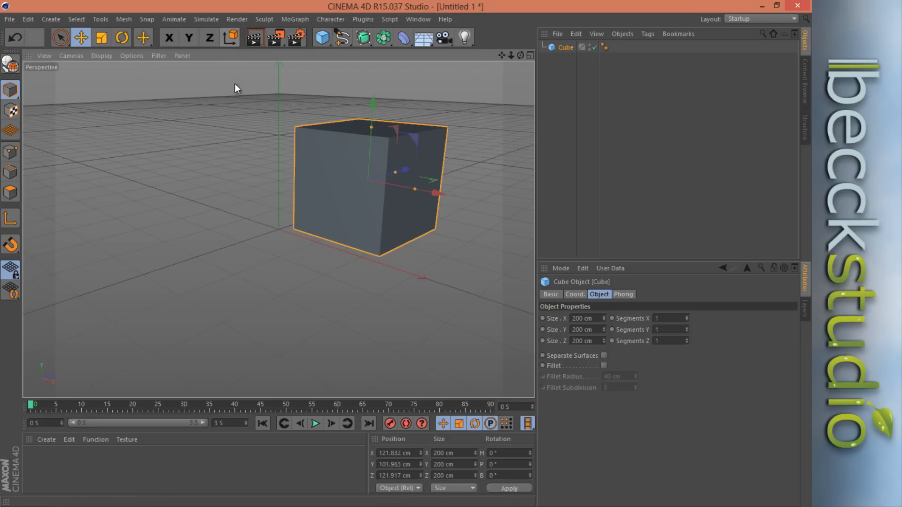
click(233, 36)
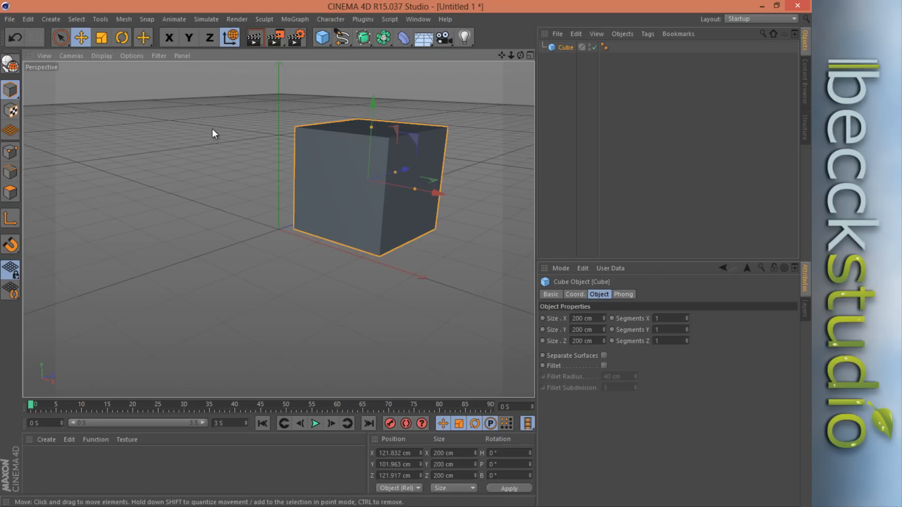
click(231, 38)
drag(434, 193, 328, 167)
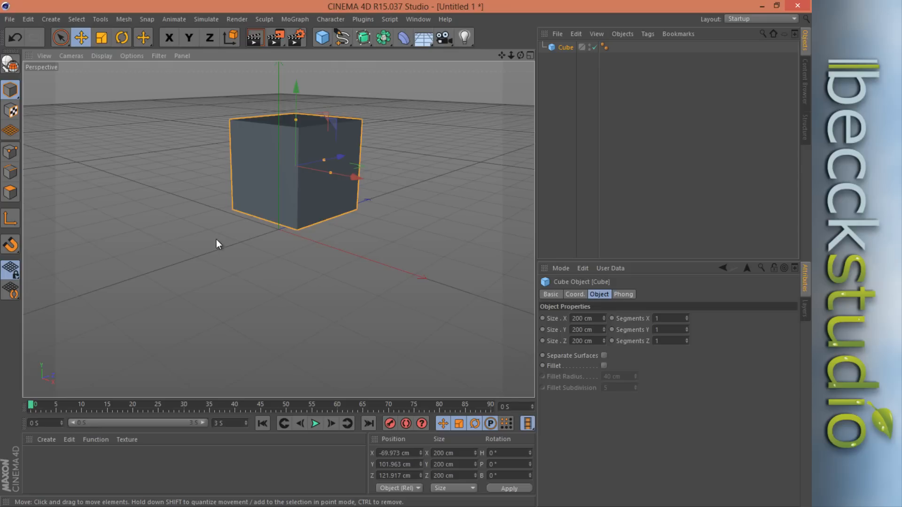
click(44, 58)
mouse_move(64, 59)
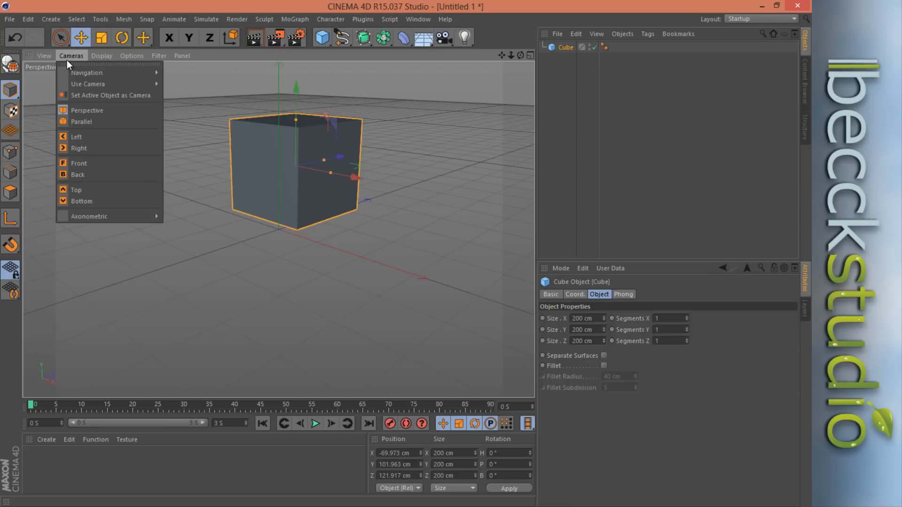
mouse_move(101, 57)
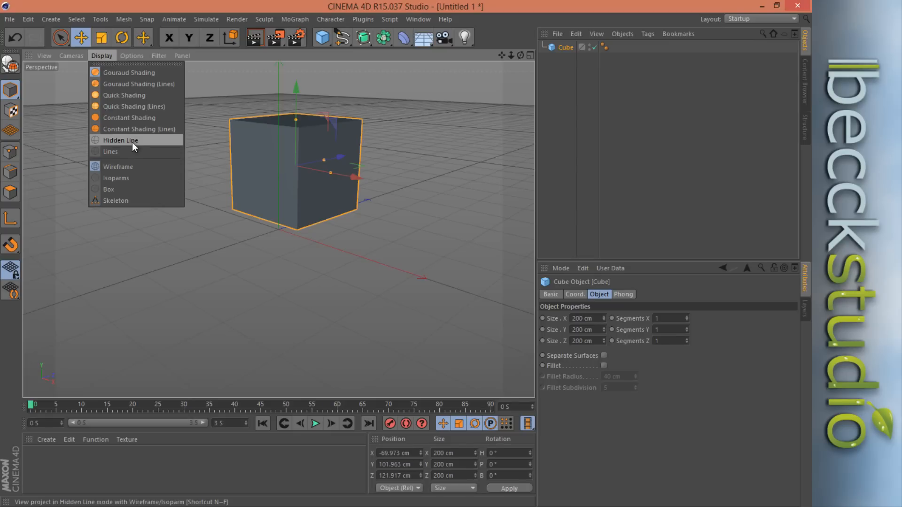
click(142, 169)
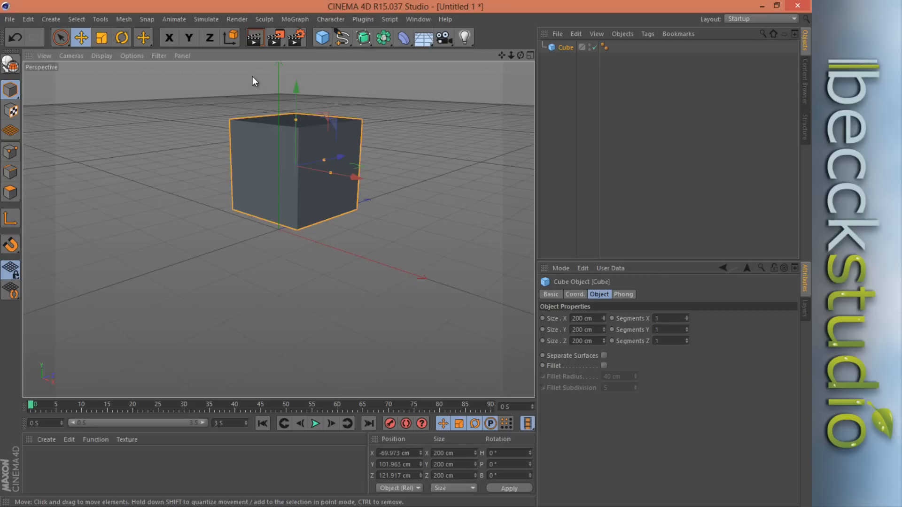
- Render the perspective view of the cube directly in the viewport
click(255, 38)
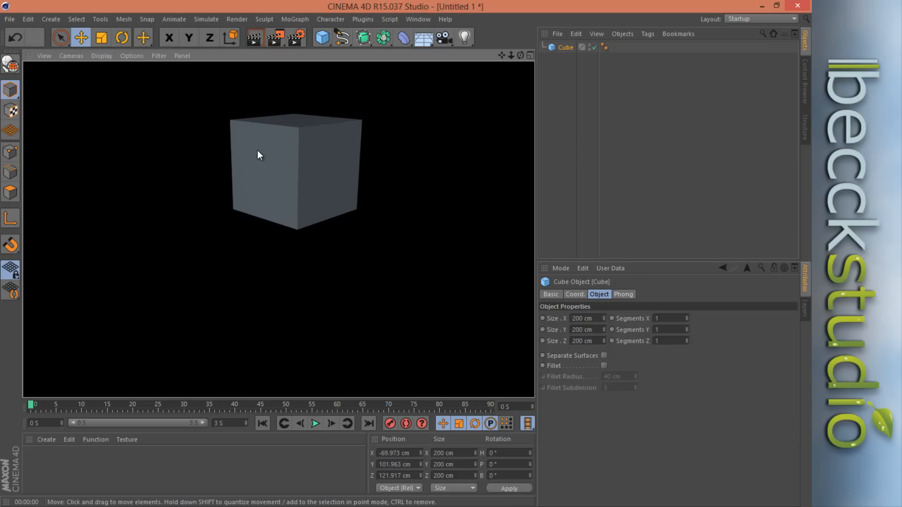
click(282, 46)
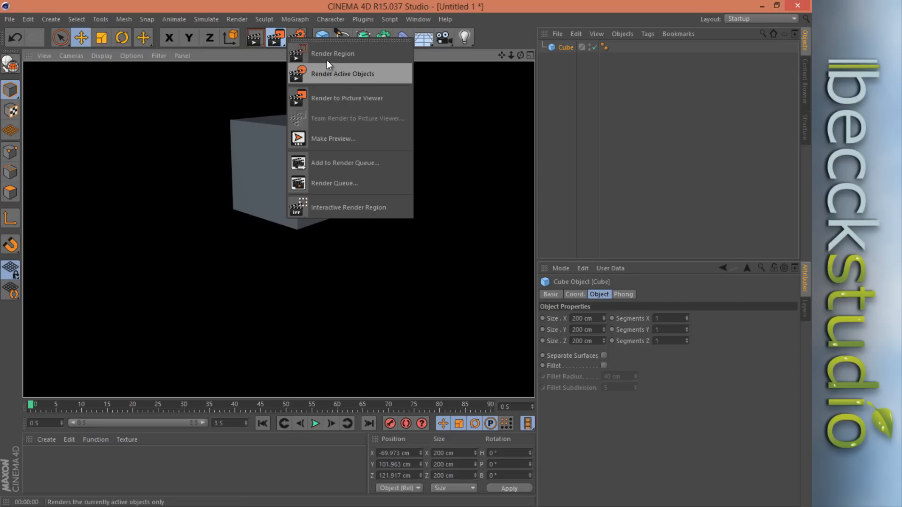
click(521, 53)
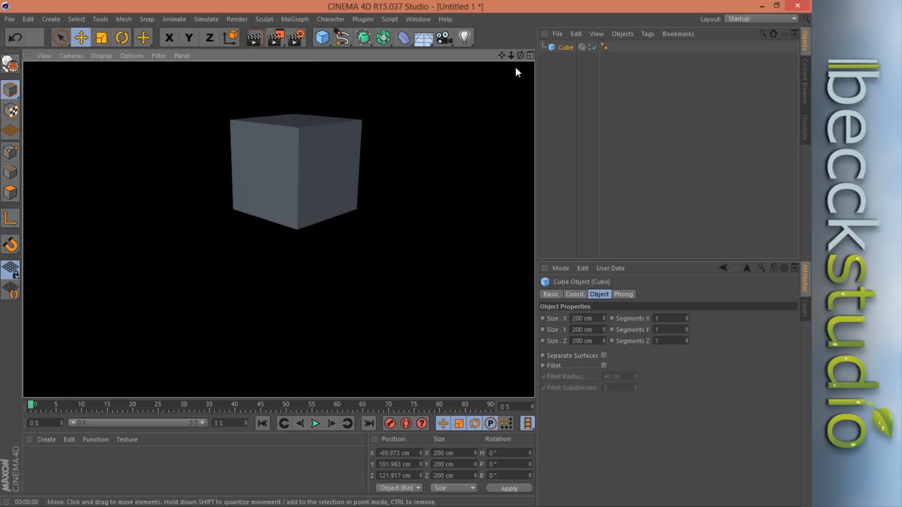
- Use Render Region to render only a rectangle over the cube's upper-left corner in the perspective view
drag(520, 56, 407, 281)
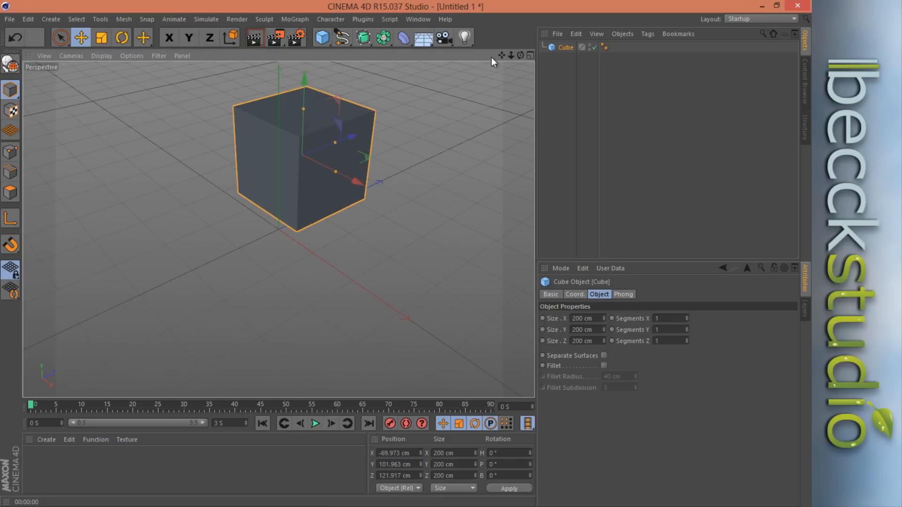
drag(501, 56, 405, 256)
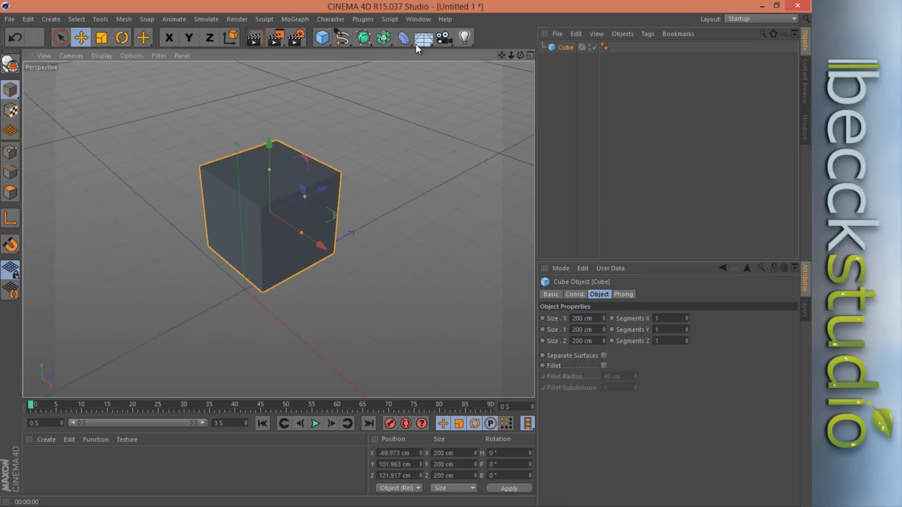
click(281, 43)
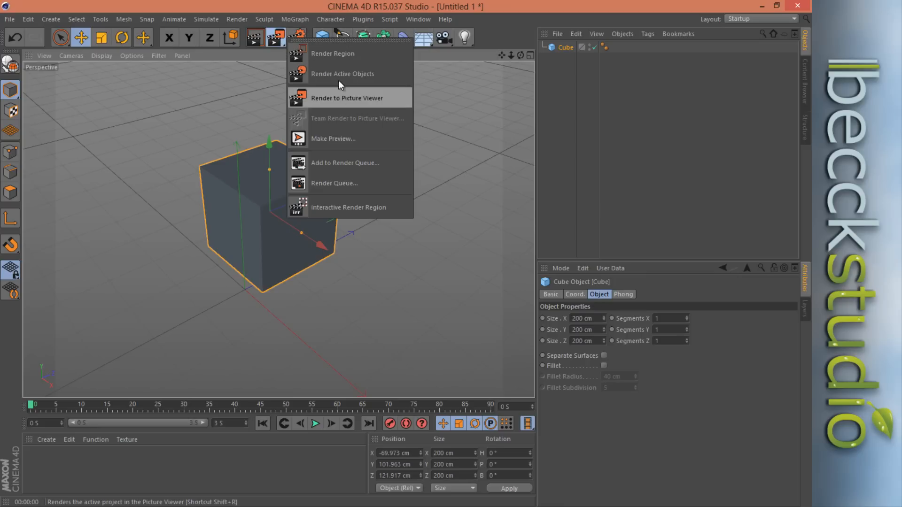
click(334, 55)
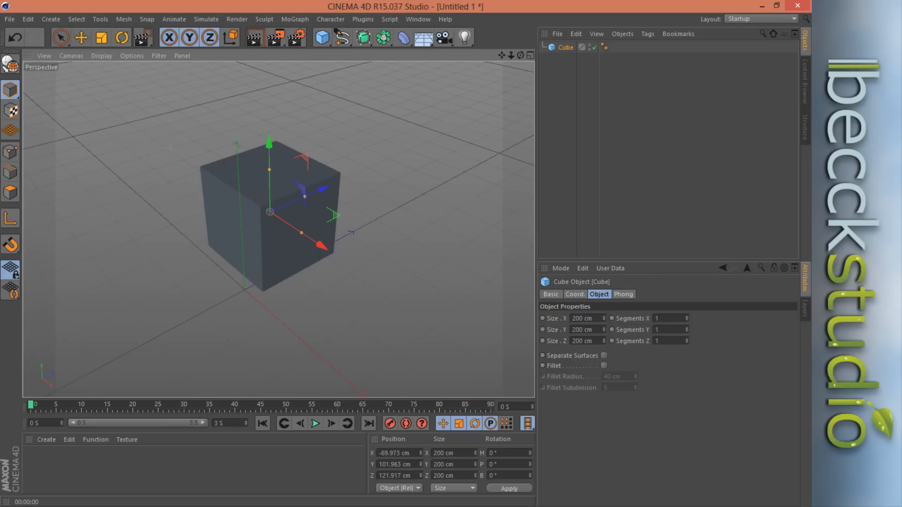
click(277, 43)
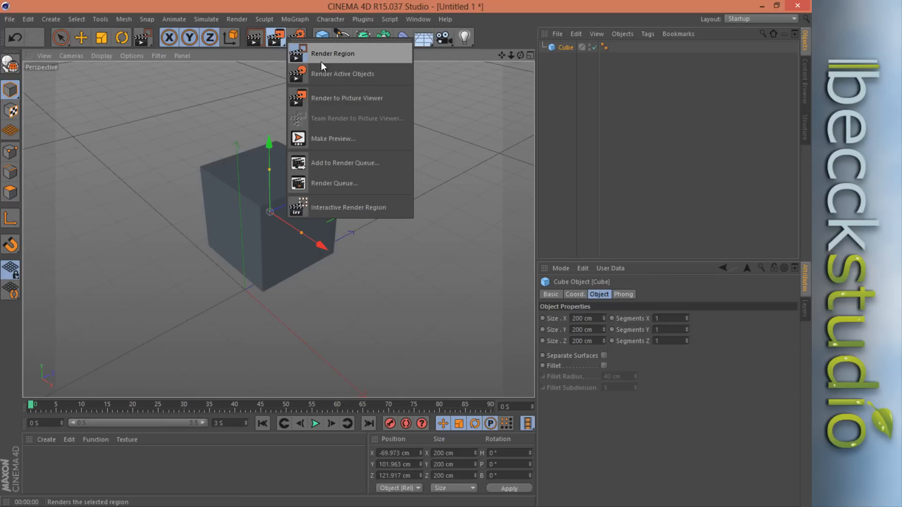
click(330, 53)
drag(173, 152, 235, 197)
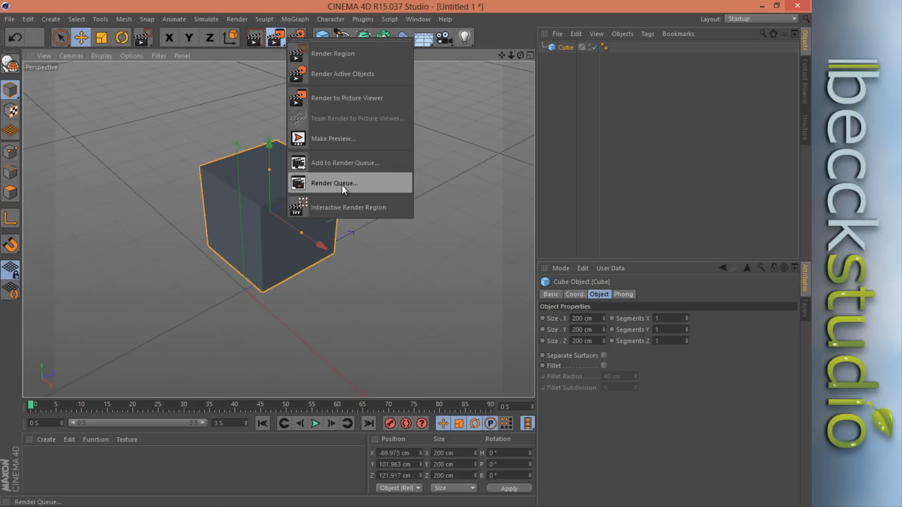
- Enable the Interactive Render Region, resize its frame to cover the view's upper-left area and the cube's left corner, and render the view
click(350, 210)
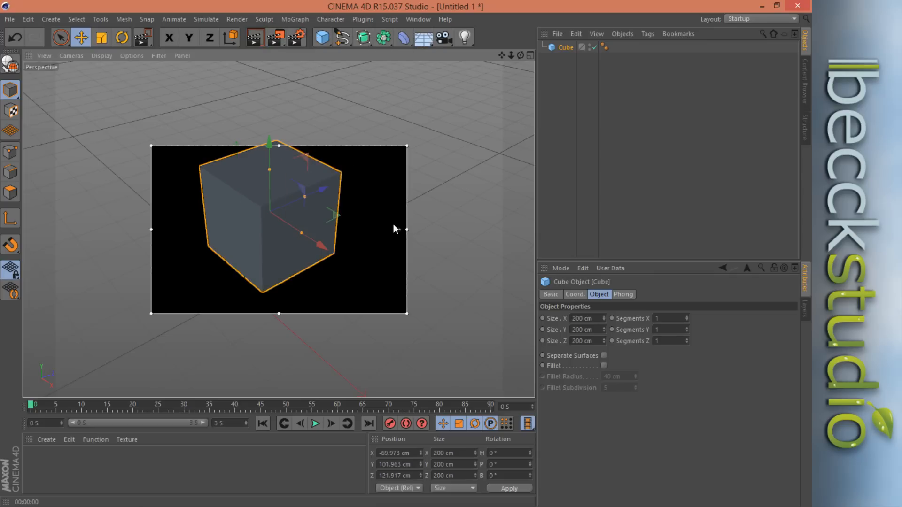
drag(405, 230, 259, 228)
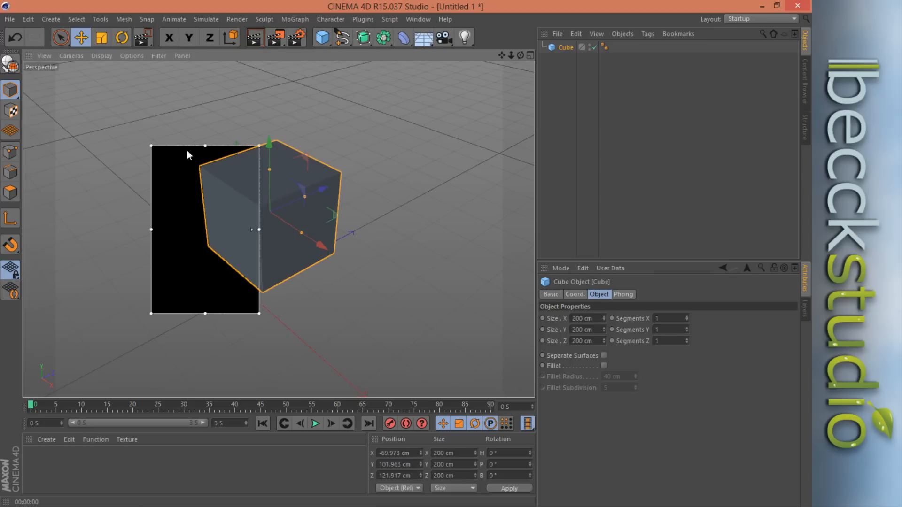
drag(209, 145, 209, 92)
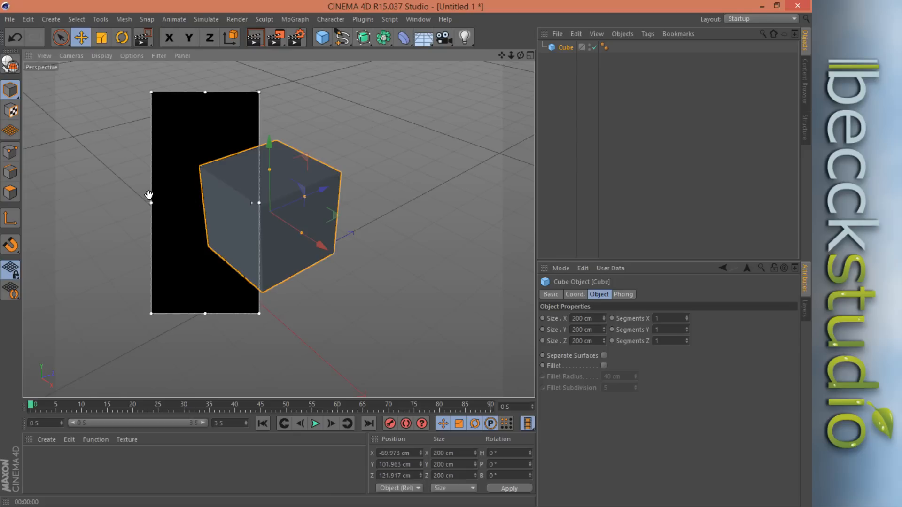
drag(152, 203, 45, 202)
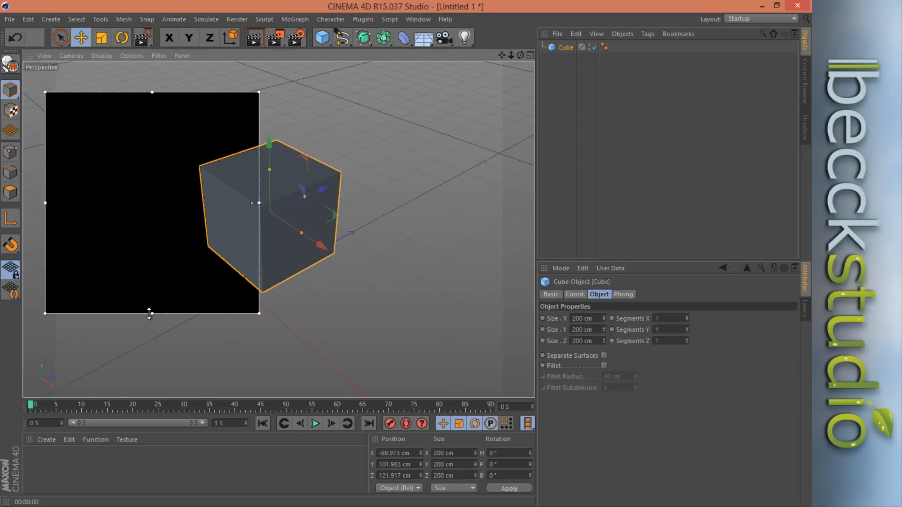
drag(150, 313, 154, 231)
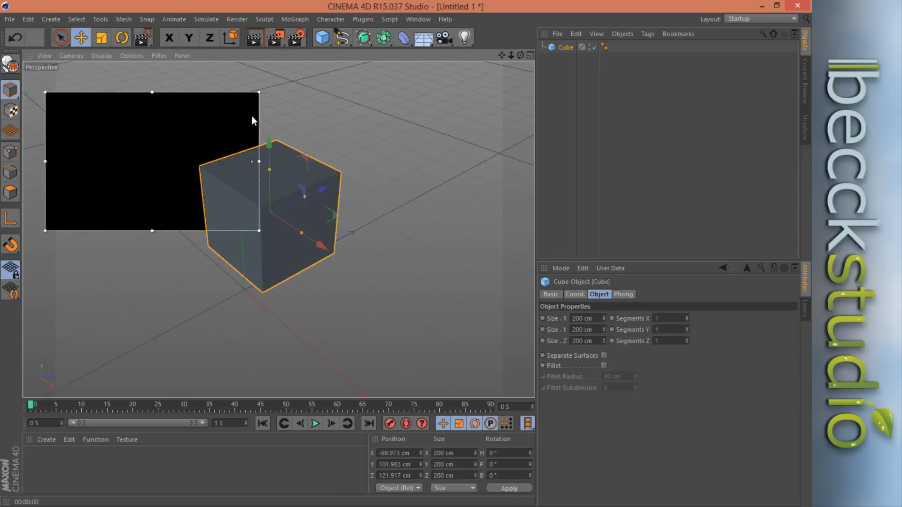
click(258, 39)
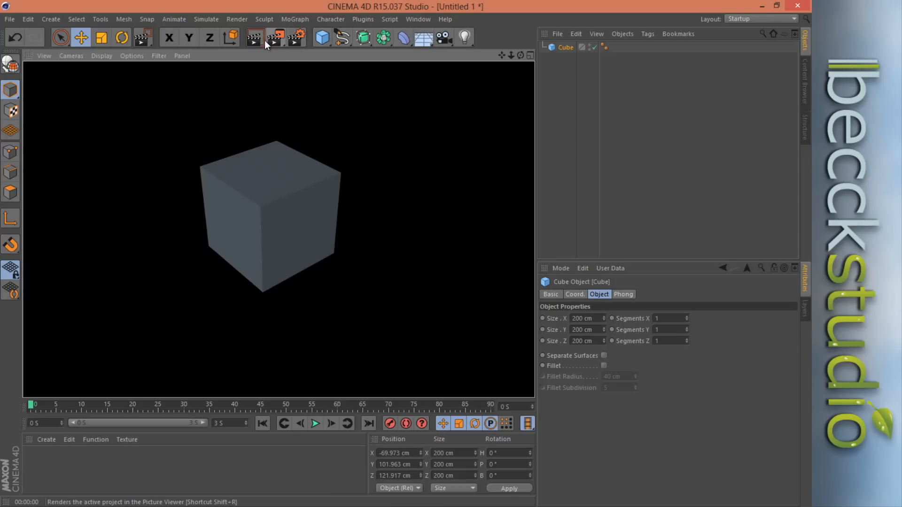
- Open the render settings and examine the Output options and the available Film/Video presets
click(298, 43)
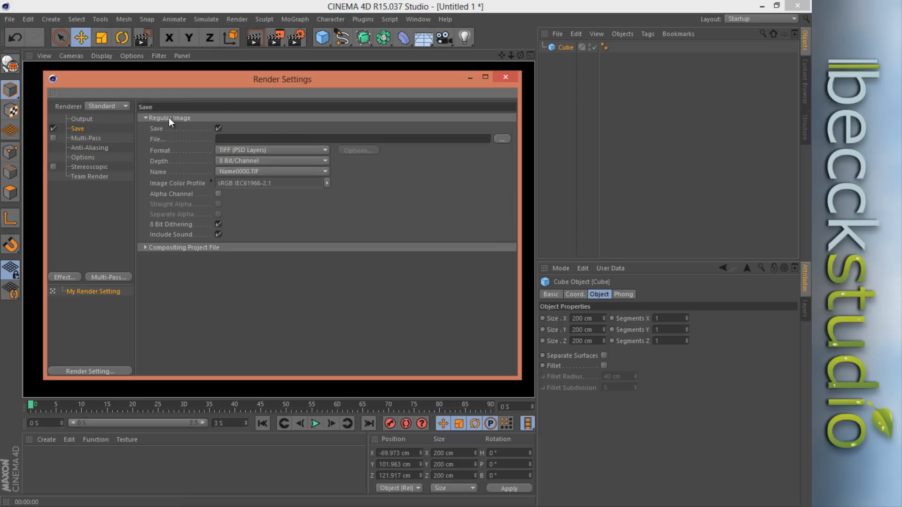
click(82, 119)
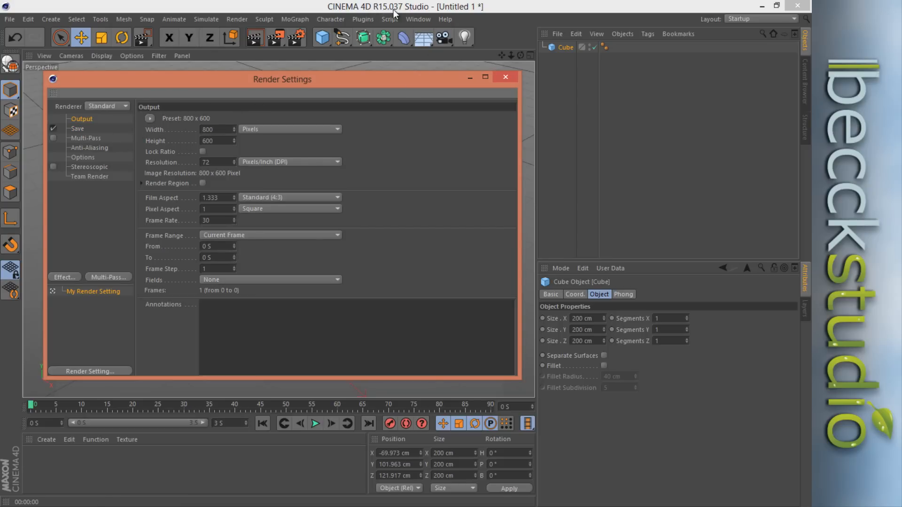
click(223, 140)
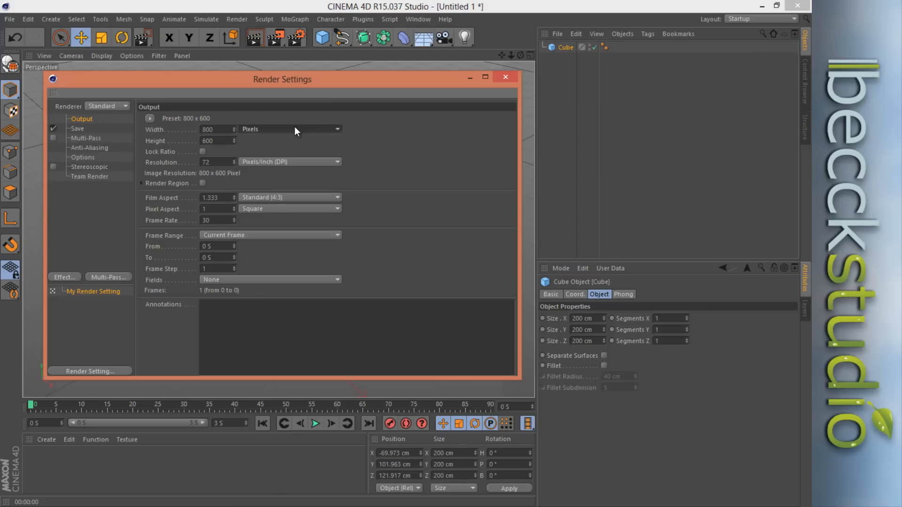
click(150, 119)
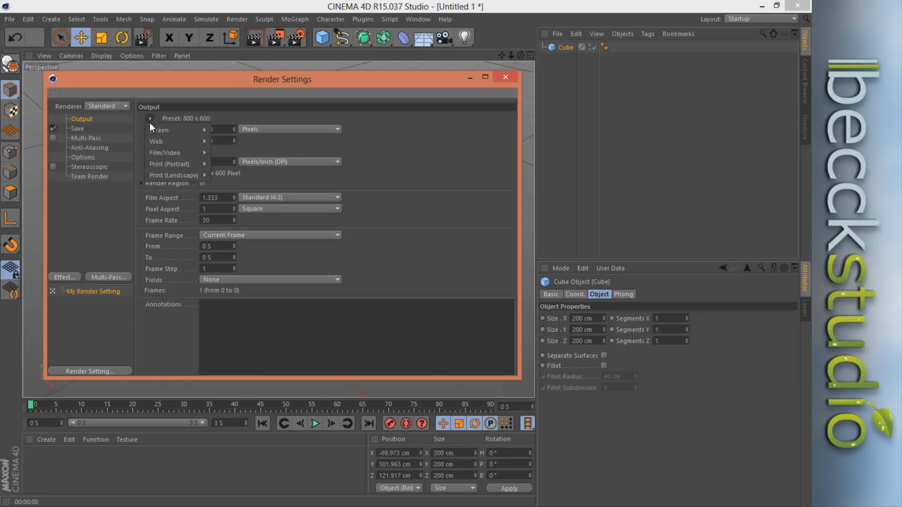
mouse_move(158, 148)
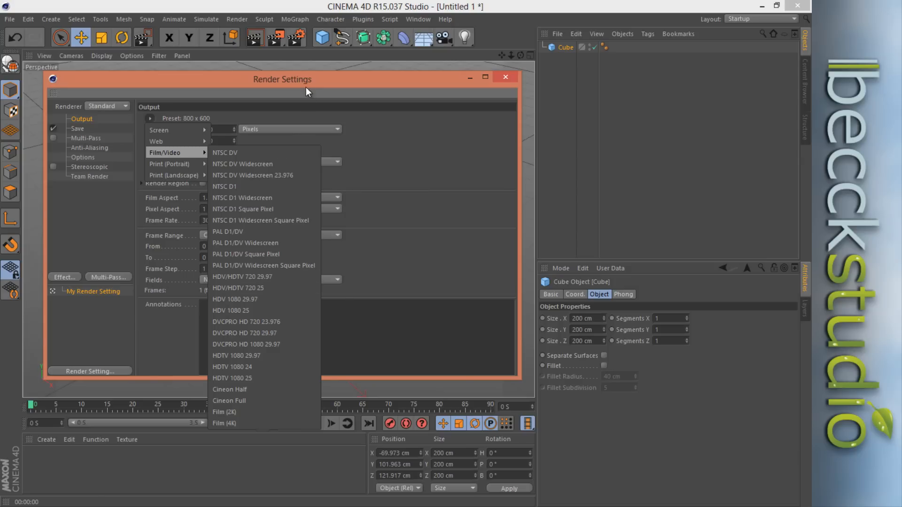
click(348, 91)
- Set the render output to the Film/Video preset HDTV 1080 24, keeping the render settings window clear of the cube
drag(368, 90, 668, 39)
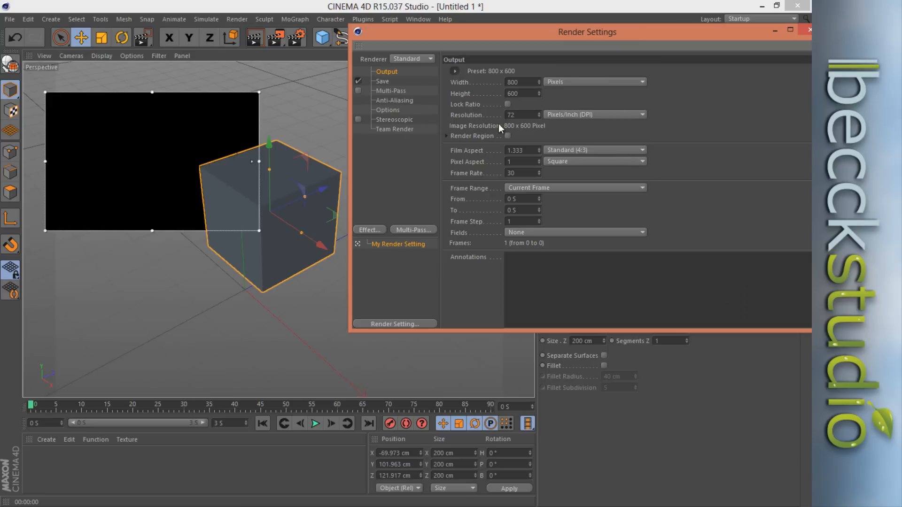
click(456, 71)
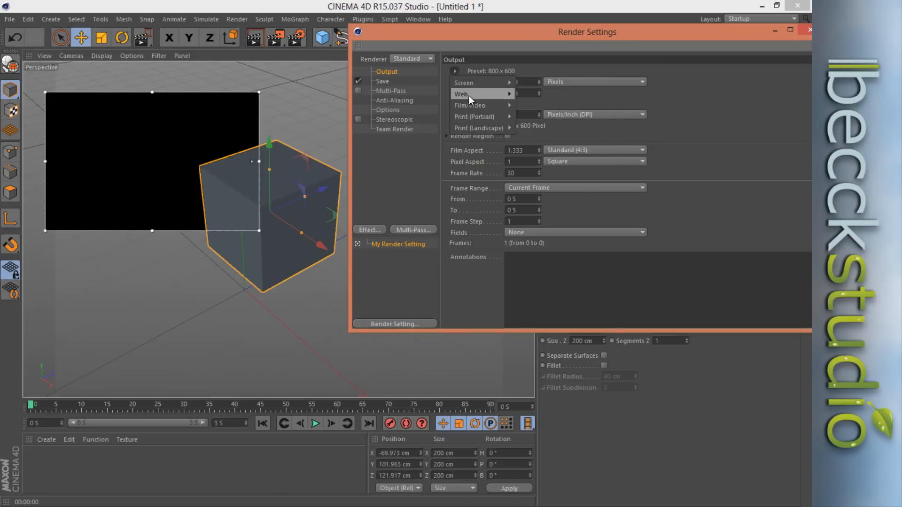
mouse_move(479, 109)
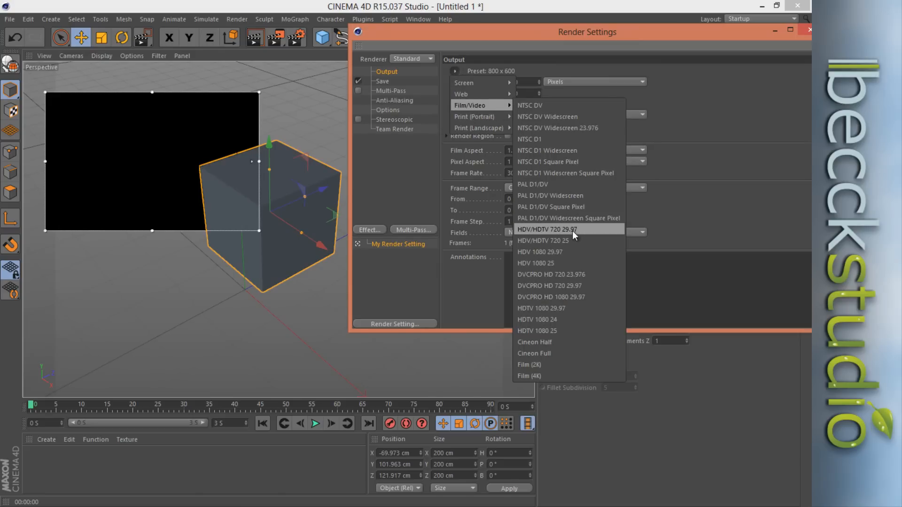
click(560, 325)
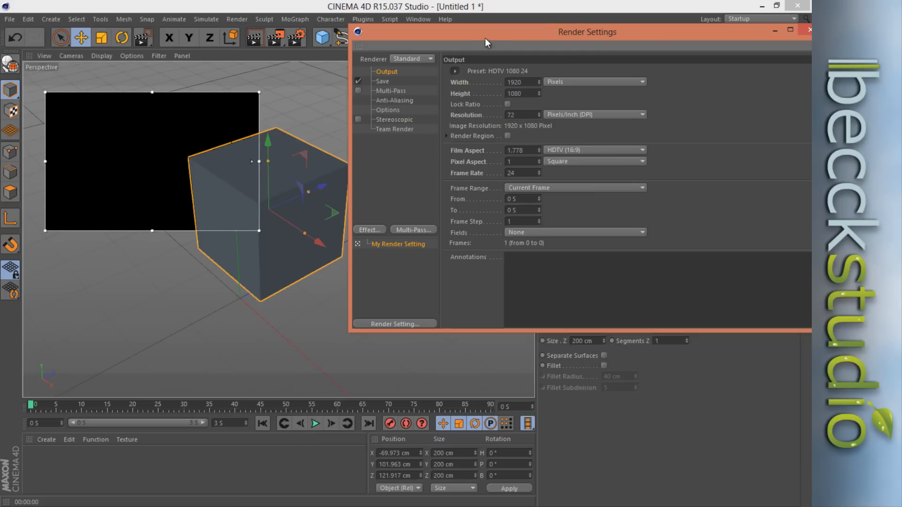
drag(485, 38, 717, 84)
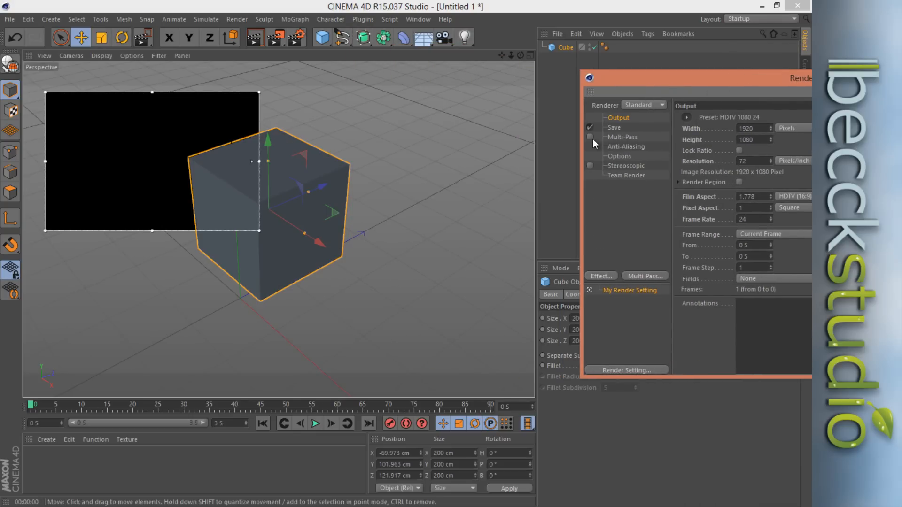
- Examine the Save options and the available image and movie file formats in the render settings, and close the settings window
drag(788, 81, 432, 63)
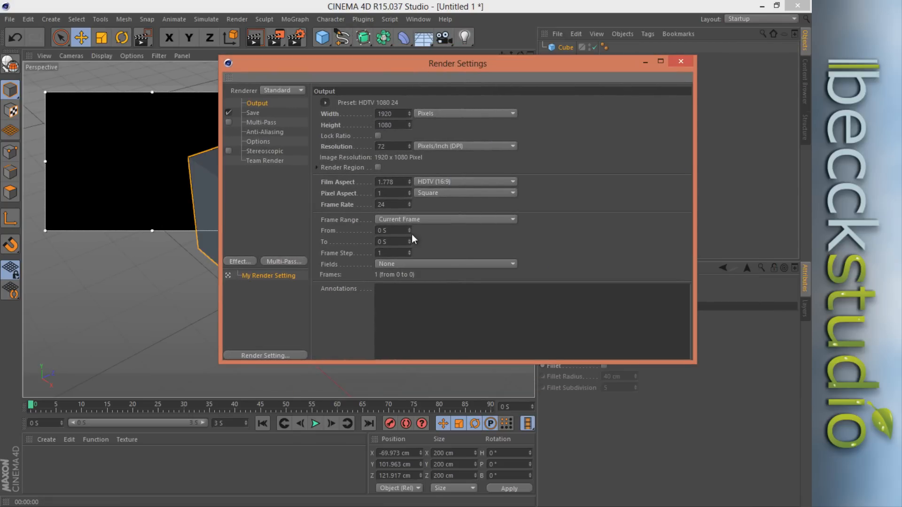
click(256, 114)
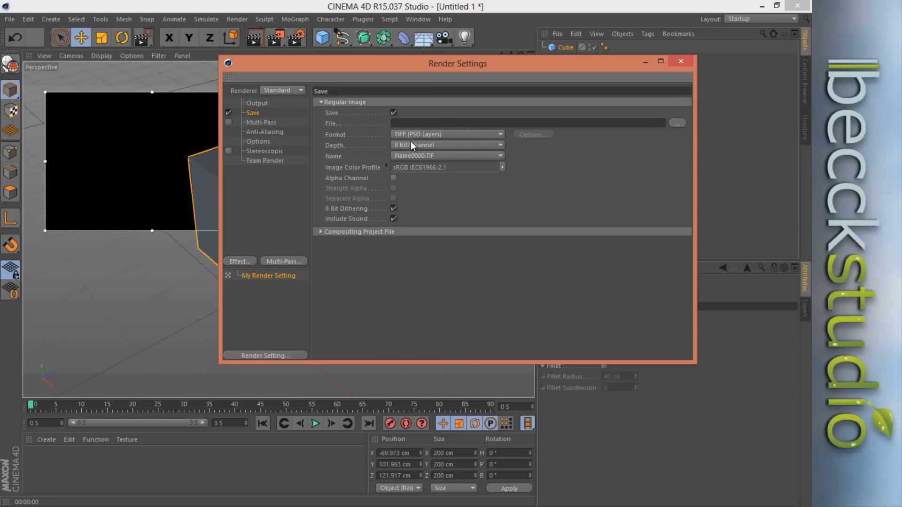
click(499, 134)
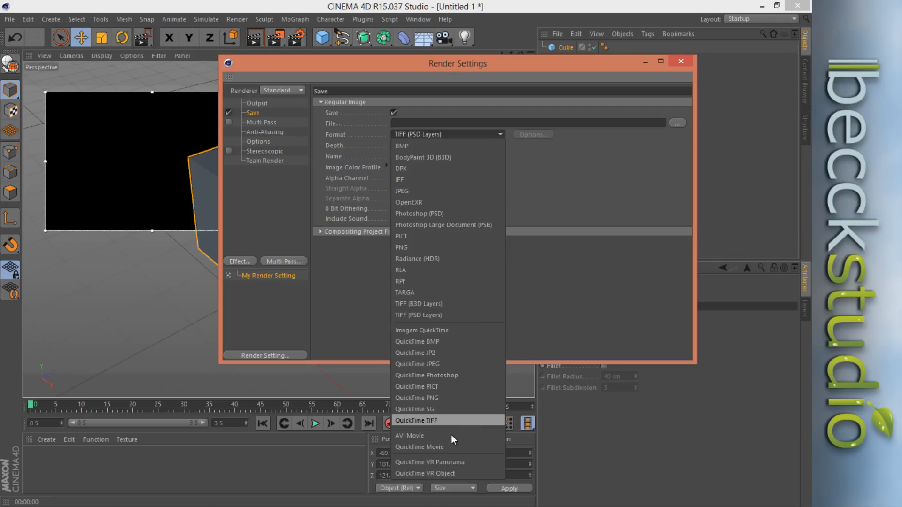
click(569, 199)
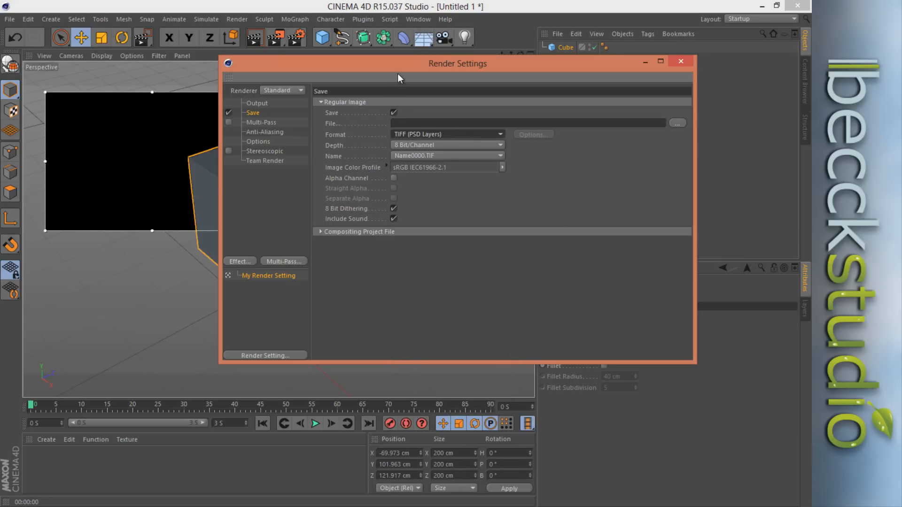
drag(398, 73, 425, 80)
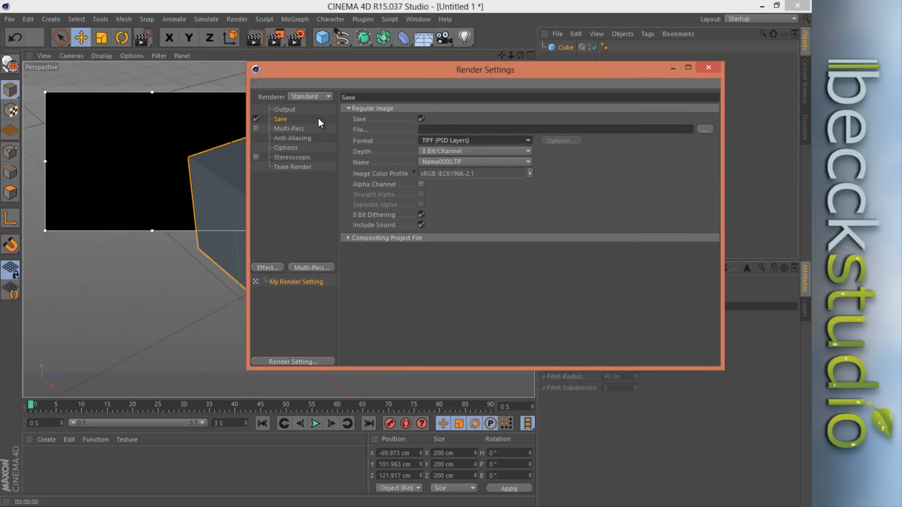
drag(411, 76, 321, 82)
click(615, 76)
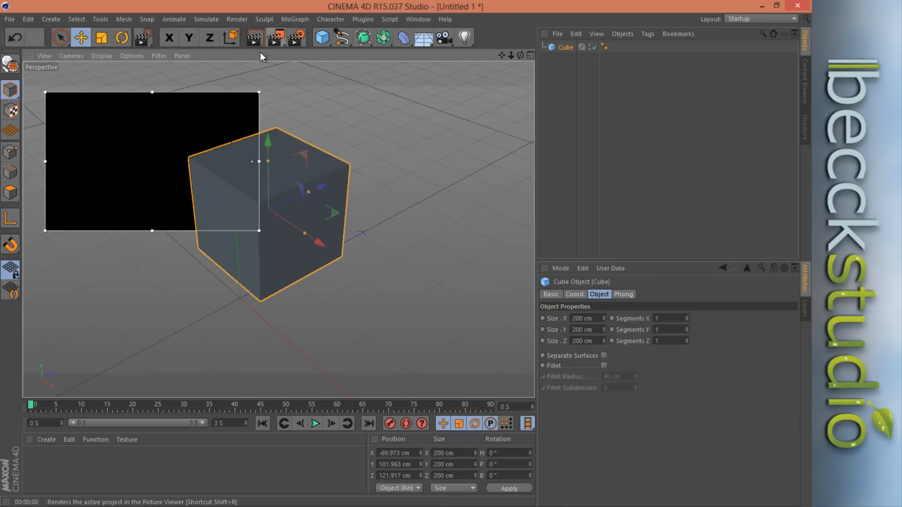
- Render the entire perspective view of the cube and return to the normal shaded view
click(276, 38)
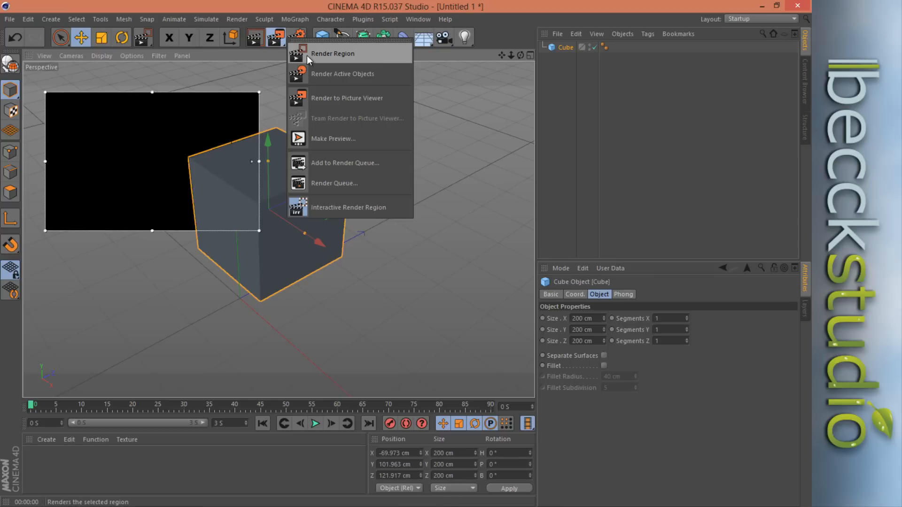
click(307, 56)
click(254, 39)
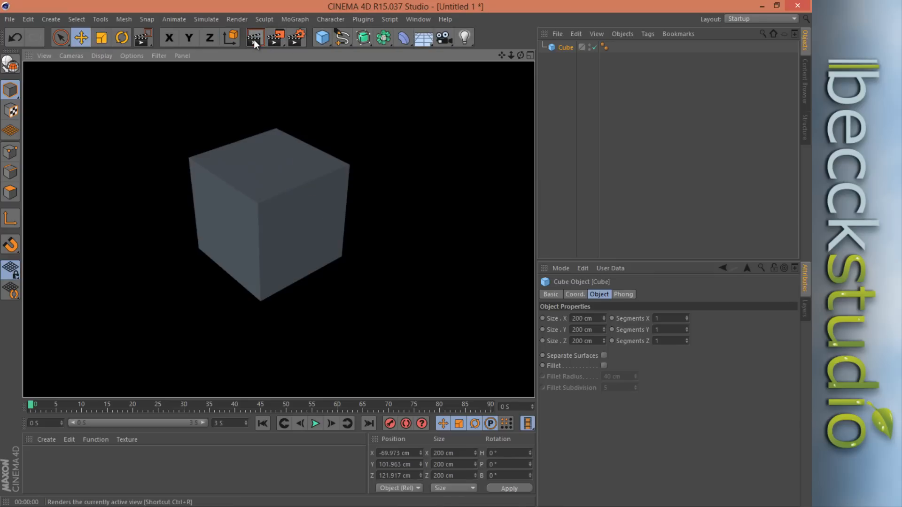
drag(520, 55, 520, 64)
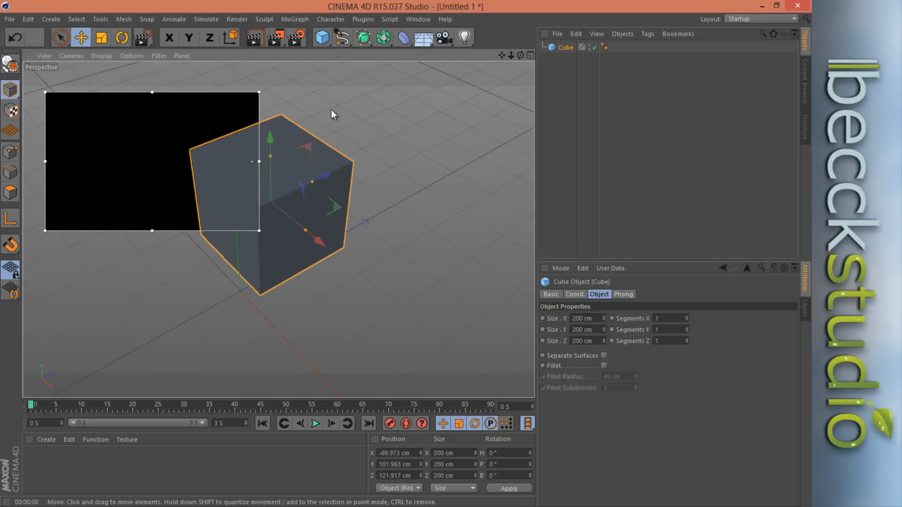
- Delete the cube and turn off the Interactive Render Region
key(Delete)
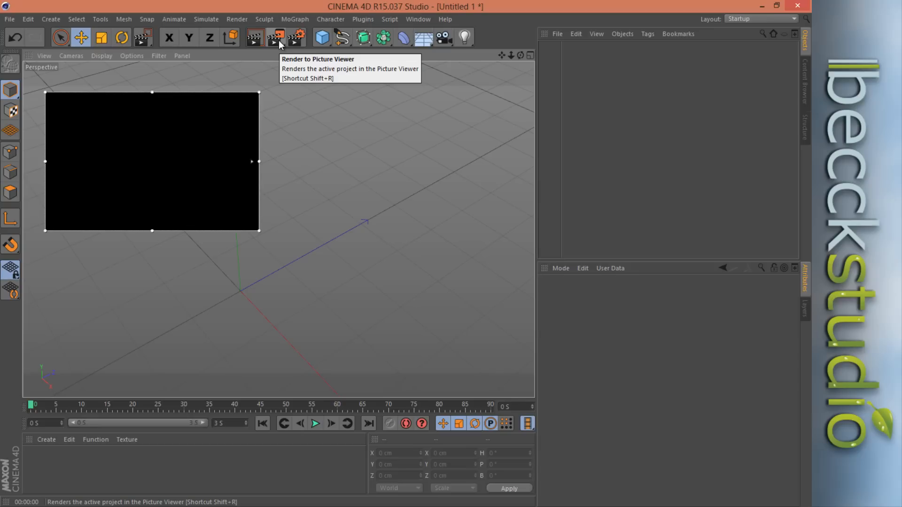
key(alt+r)
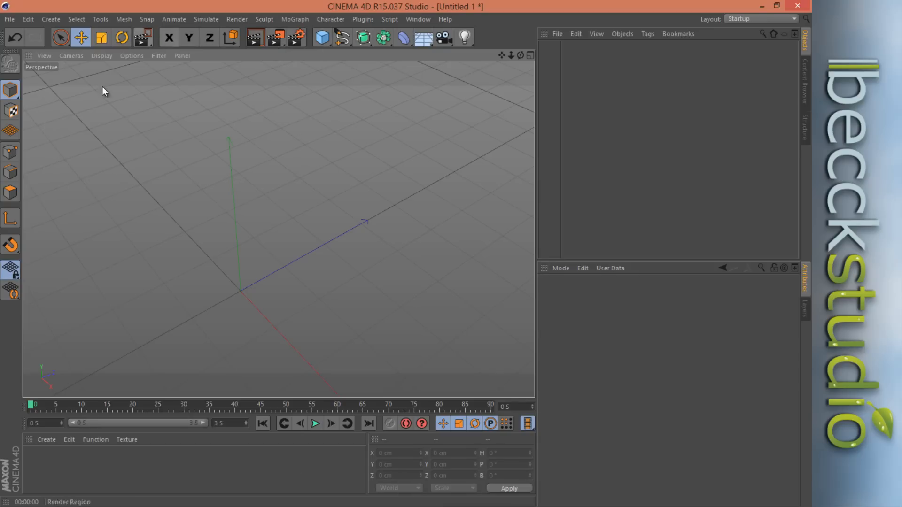
- Examine the object categories that can be created, including the primitive objects such as Cone, Cube and Sphere
click(54, 16)
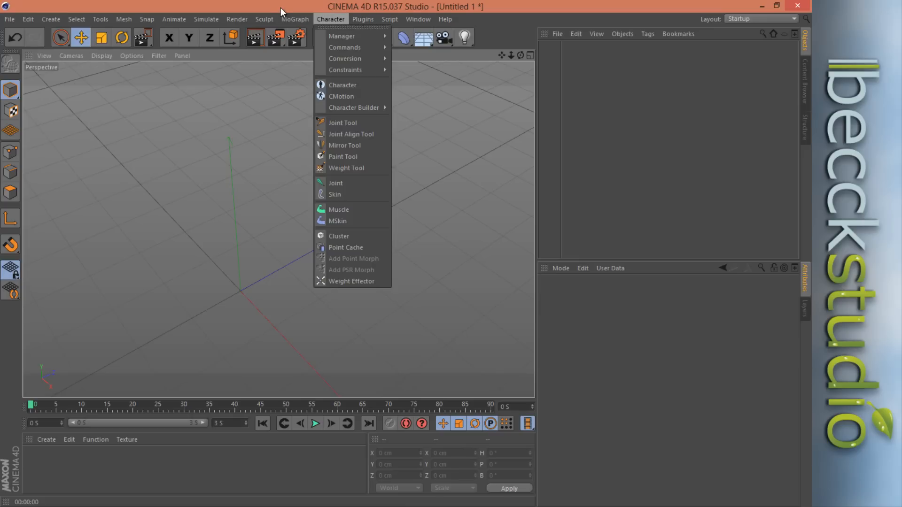
click(231, 6)
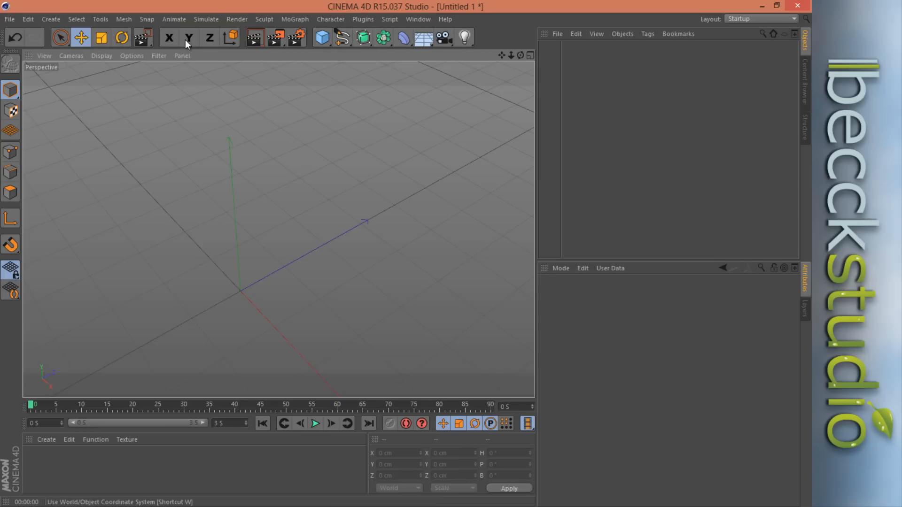
click(53, 19)
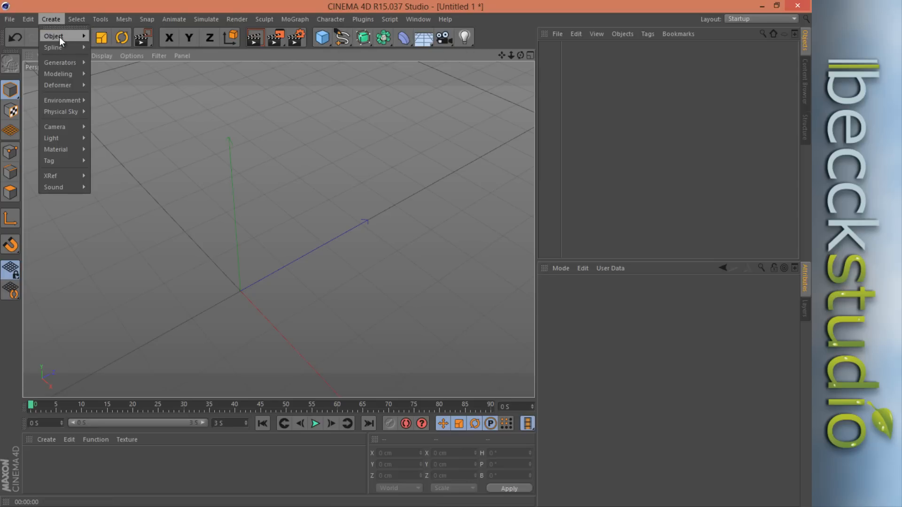
mouse_move(58, 51)
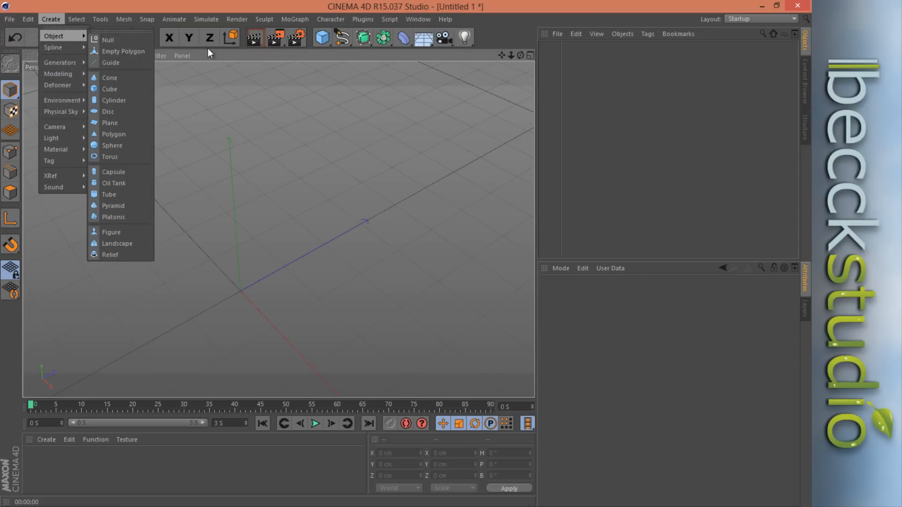
drag(328, 43, 48, 18)
click(49, 18)
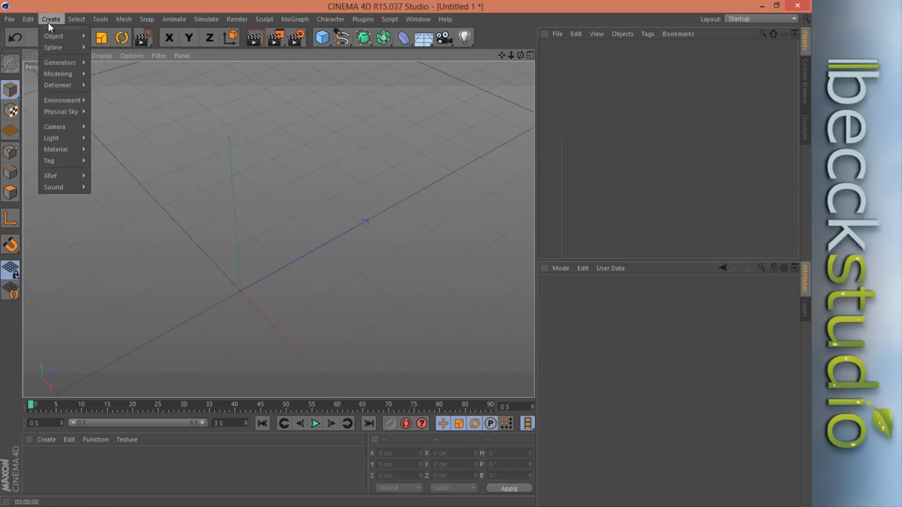
mouse_move(53, 37)
- Add a Helix spline to the scene and frame it fully in the perspective view
mouse_move(86, 50)
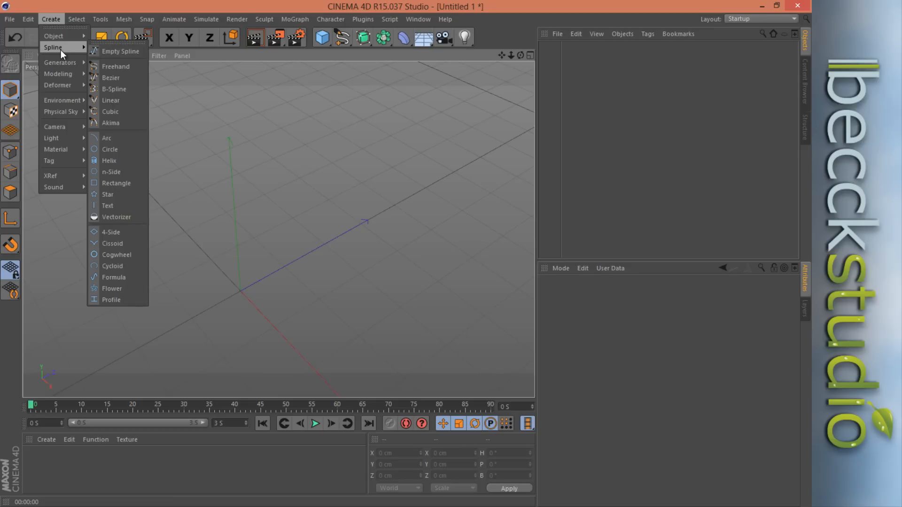
mouse_move(60, 63)
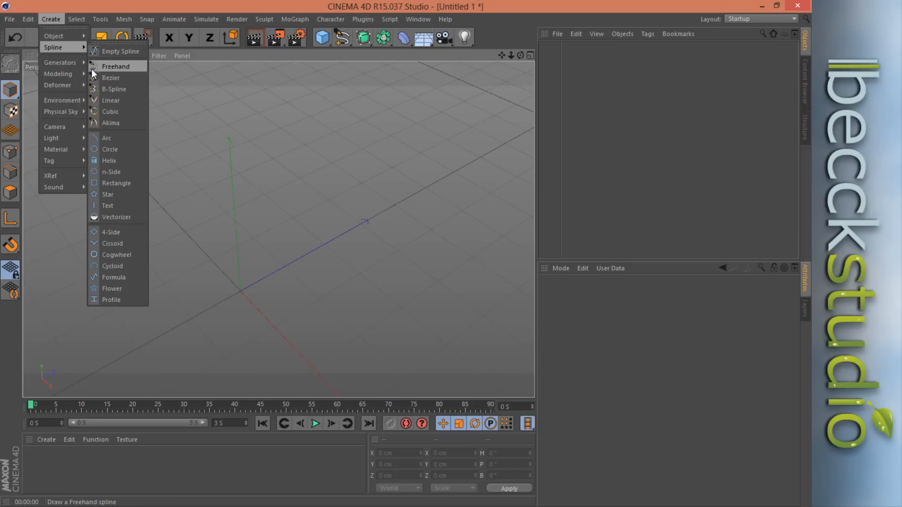
click(110, 161)
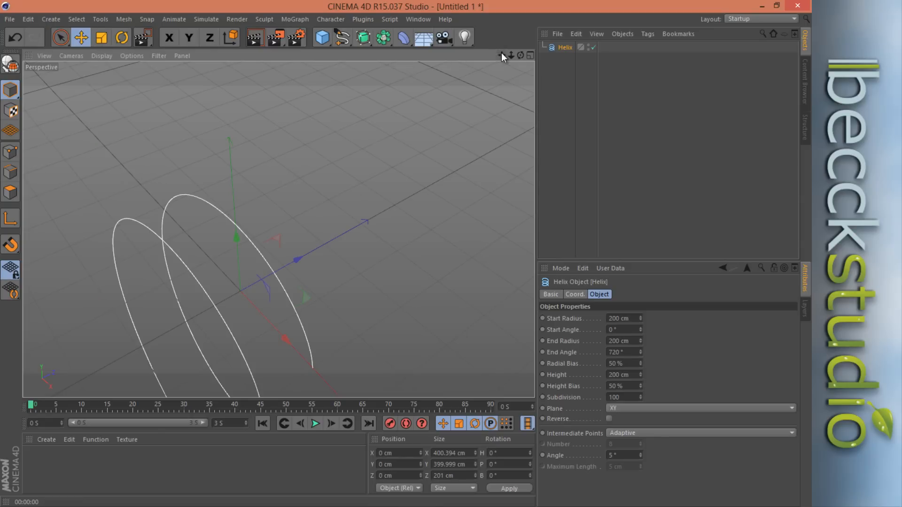
drag(501, 53, 407, 252)
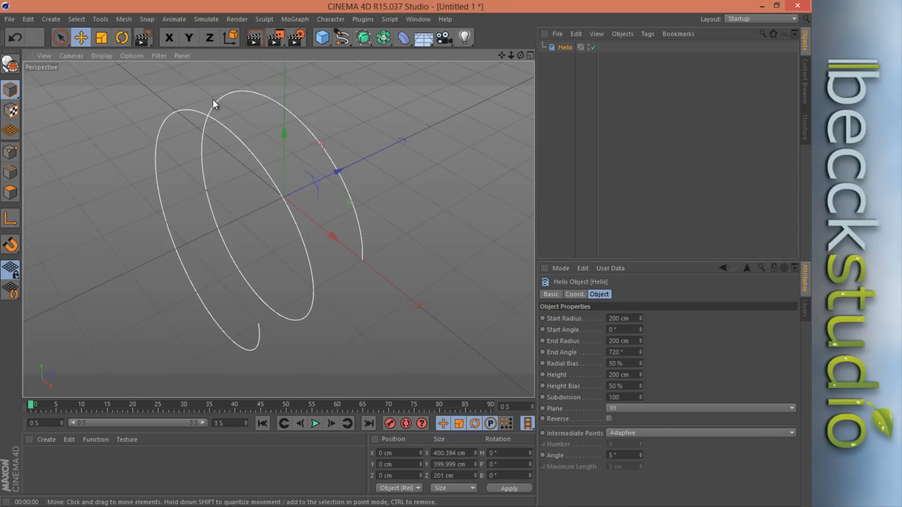
- Render the perspective view containing only the helix spline and return to the normal view
click(52, 19)
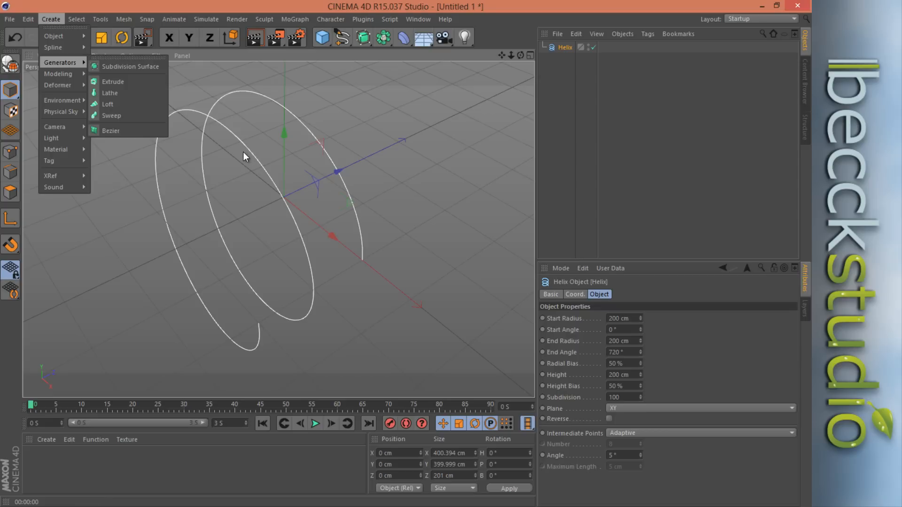
click(255, 45)
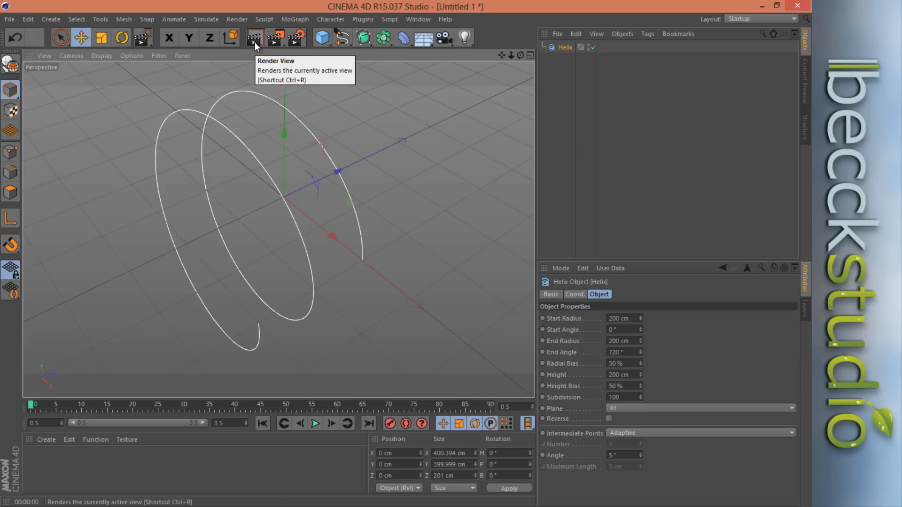
click(255, 41)
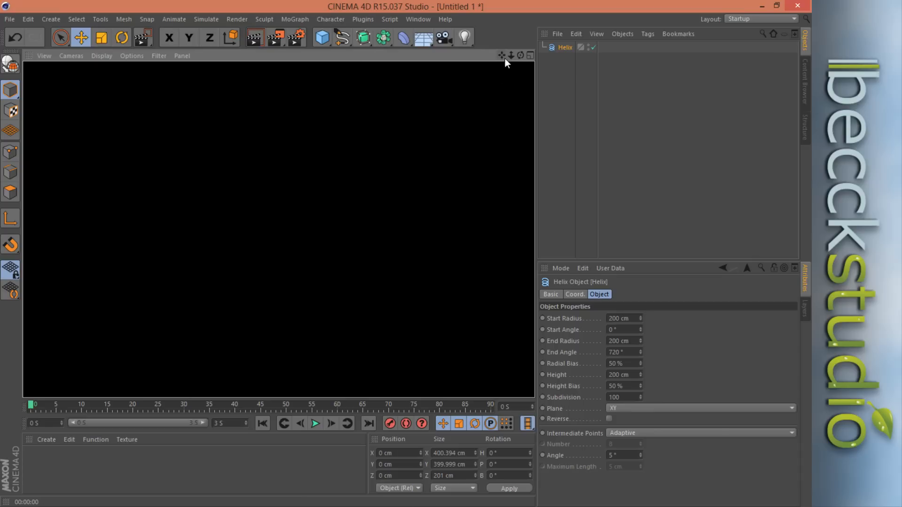
click(406, 258)
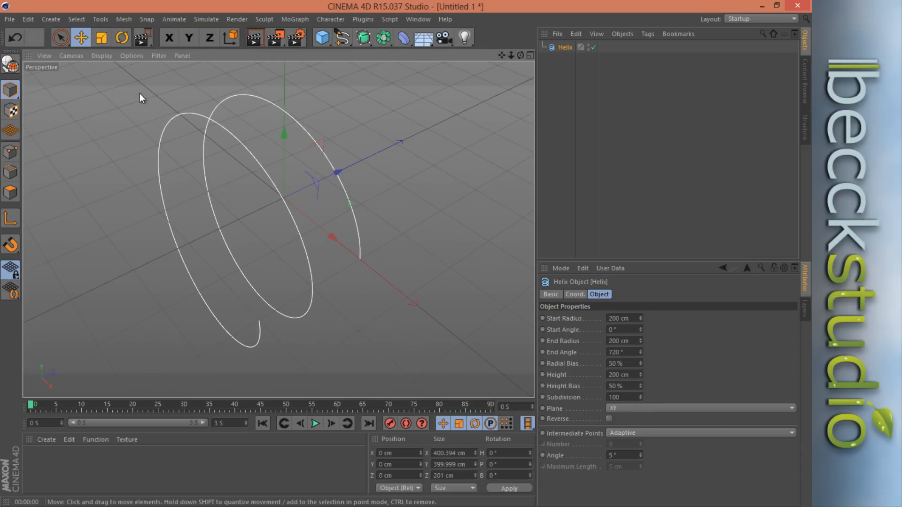
- Add an Extrude generator and make the Helix its child so the spline is extruded
click(49, 20)
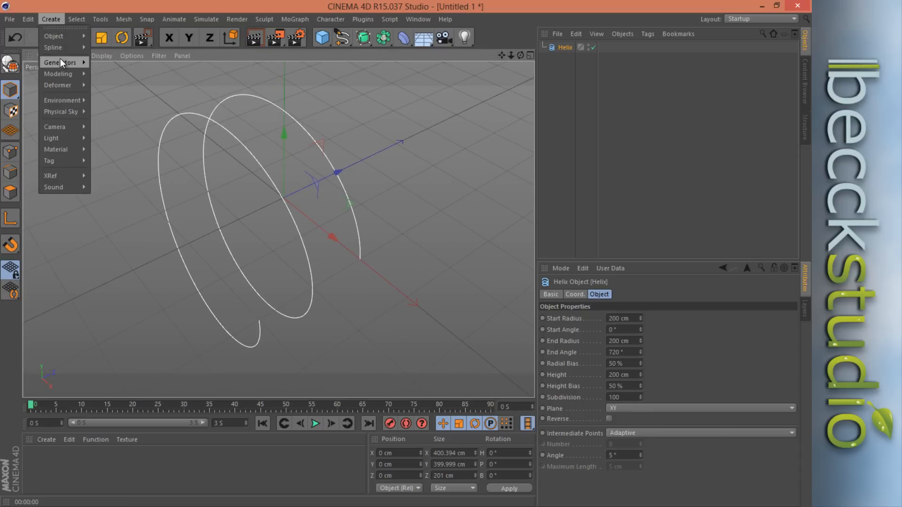
mouse_move(61, 61)
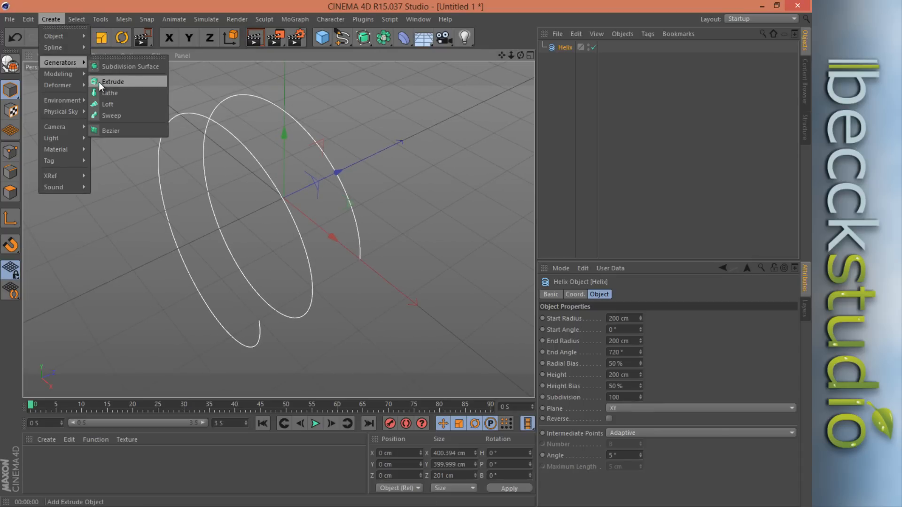
click(115, 82)
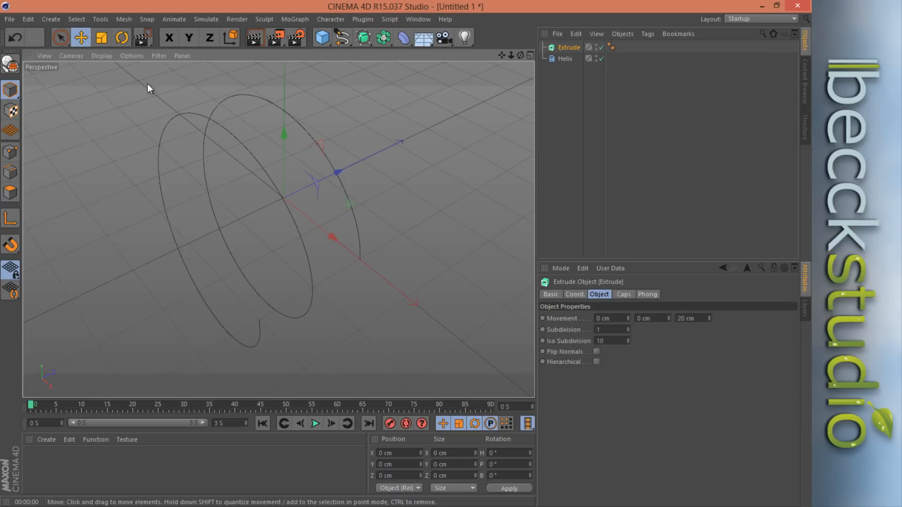
click(567, 59)
drag(570, 78, 571, 50)
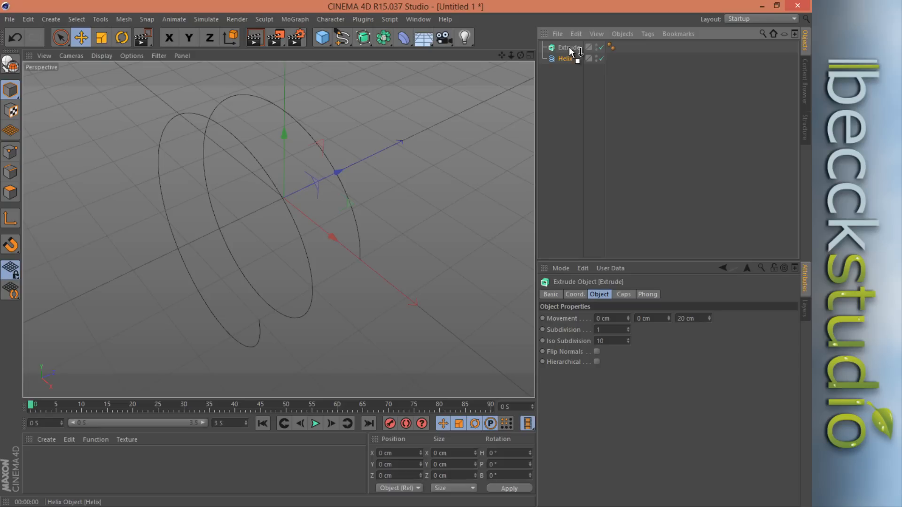
drag(565, 58, 568, 47)
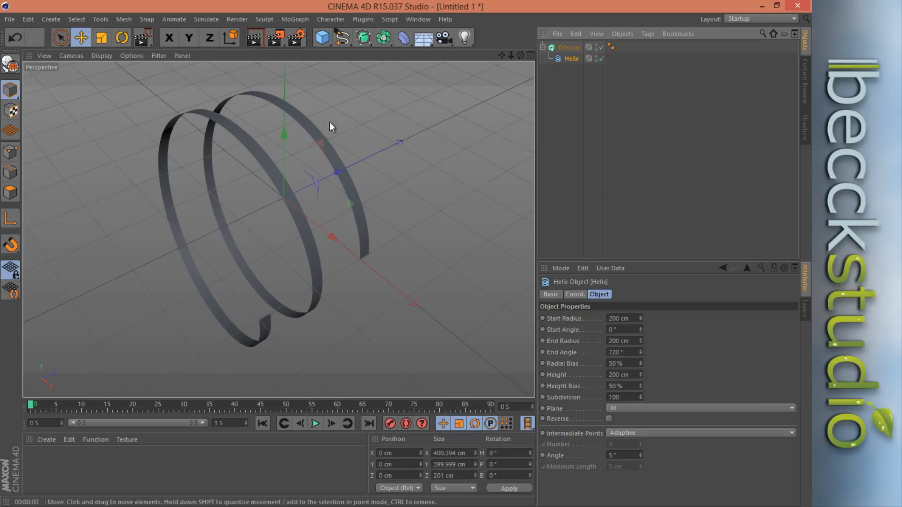
- Examine the remaining creatable object categories, including Generators, Deformers, Environment, Physical Sky and Tags
click(50, 19)
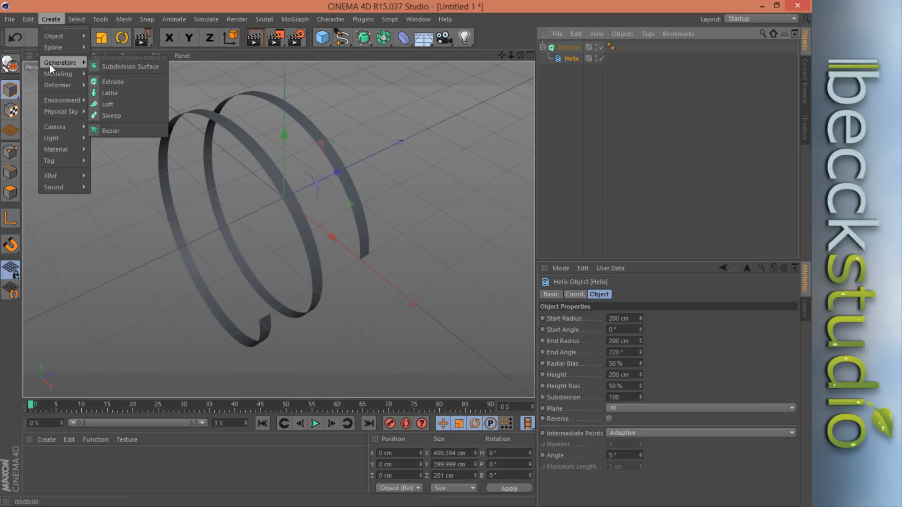
mouse_move(54, 74)
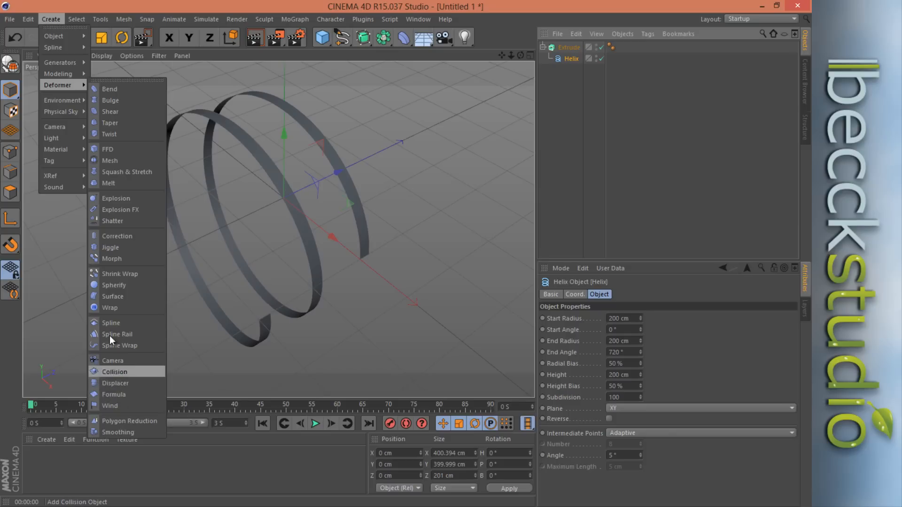
mouse_move(79, 101)
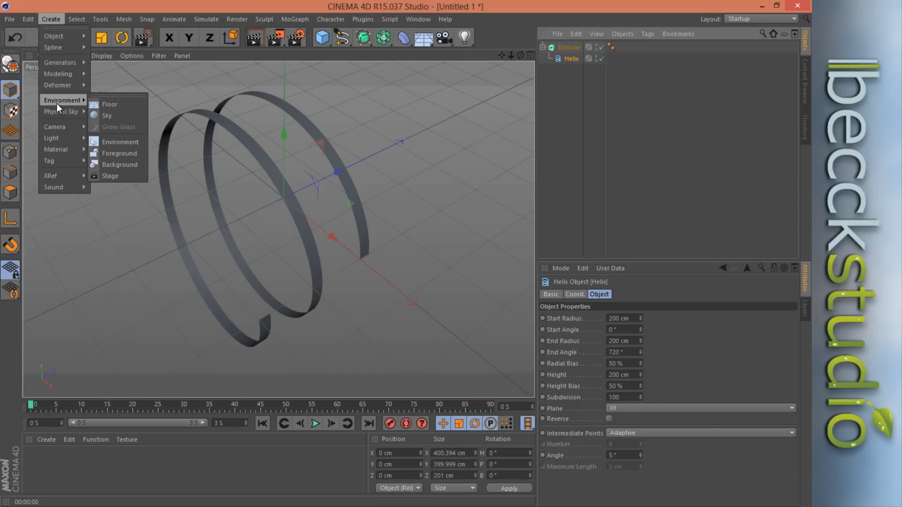
mouse_move(57, 116)
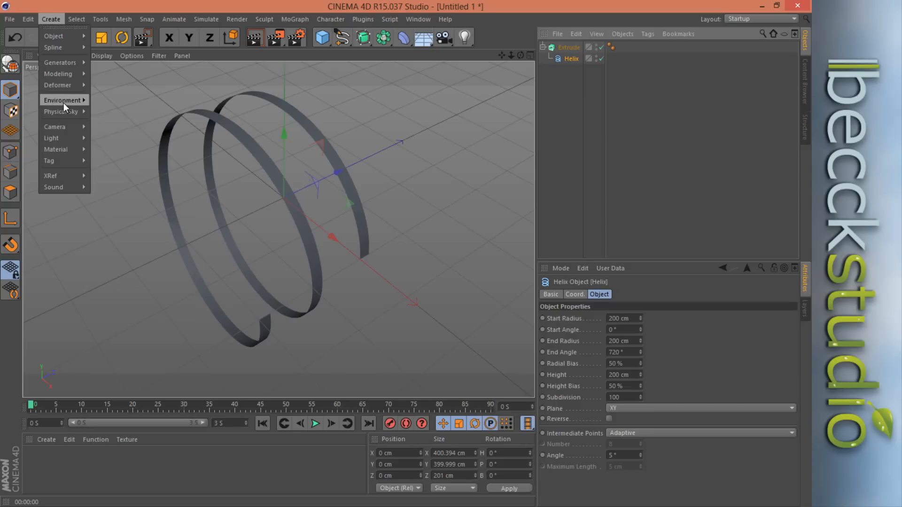
mouse_move(64, 102)
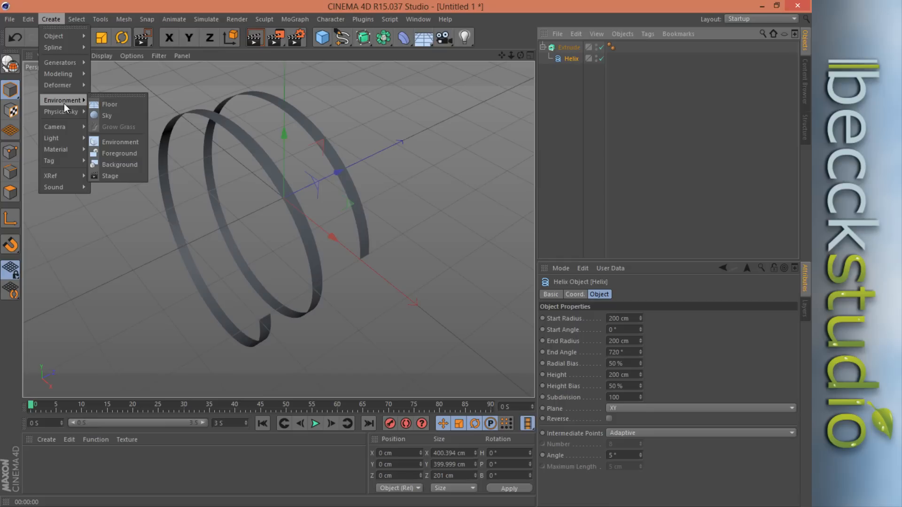
mouse_move(64, 126)
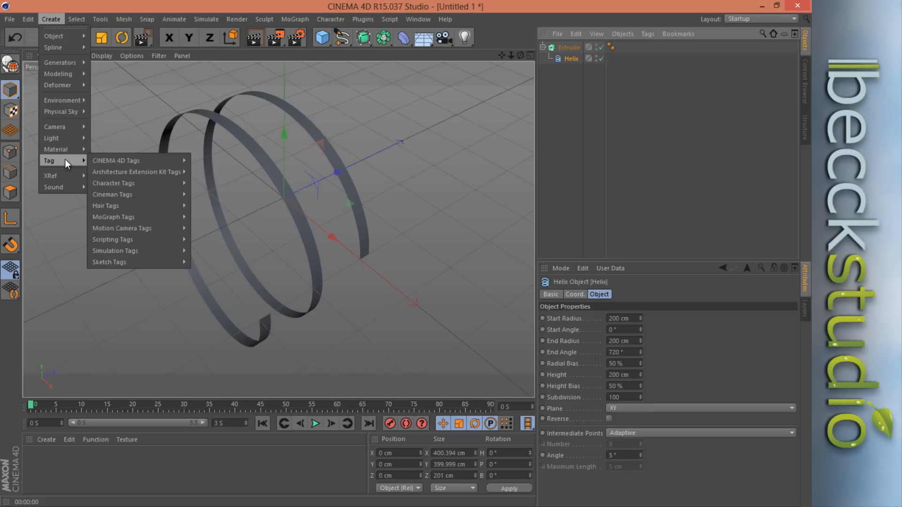
mouse_move(103, 171)
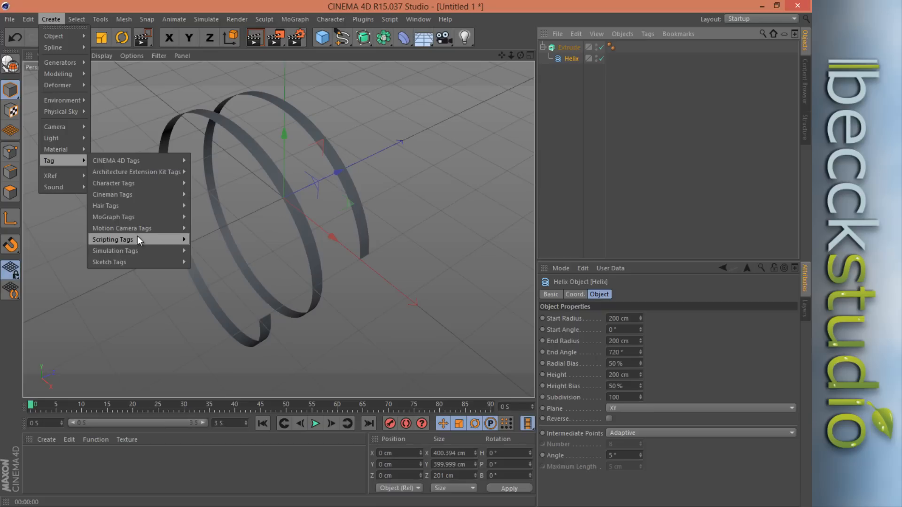
mouse_move(144, 201)
mouse_move(75, 178)
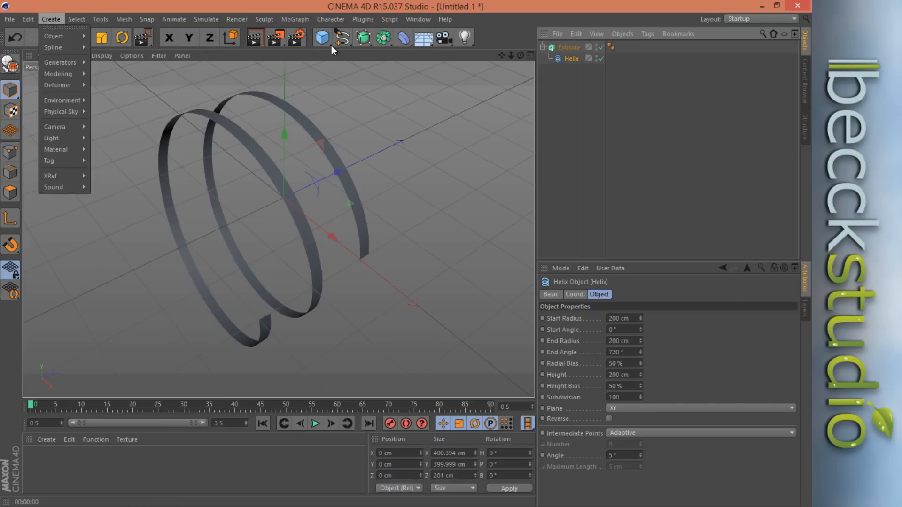
click(506, 36)
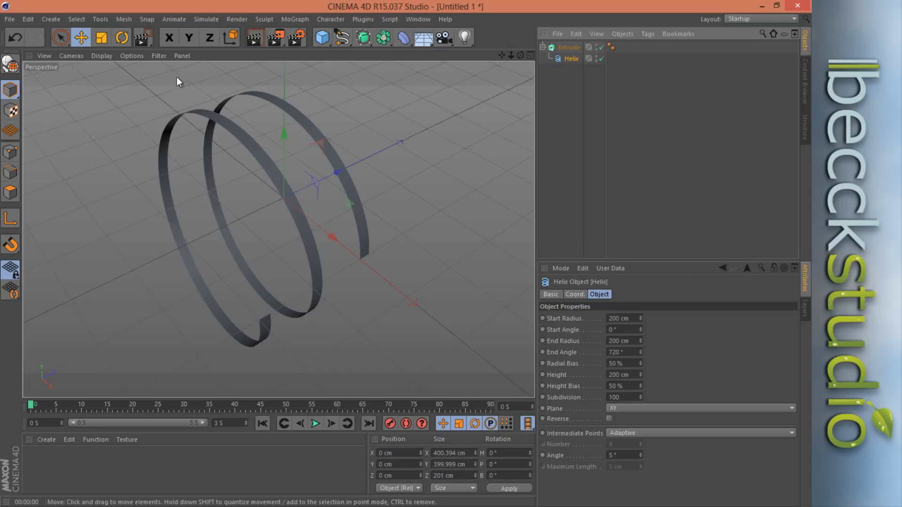
- Select the Extrude object, then disable and re-enable the Extrude generator and its Helix child to compare their effect
click(12, 90)
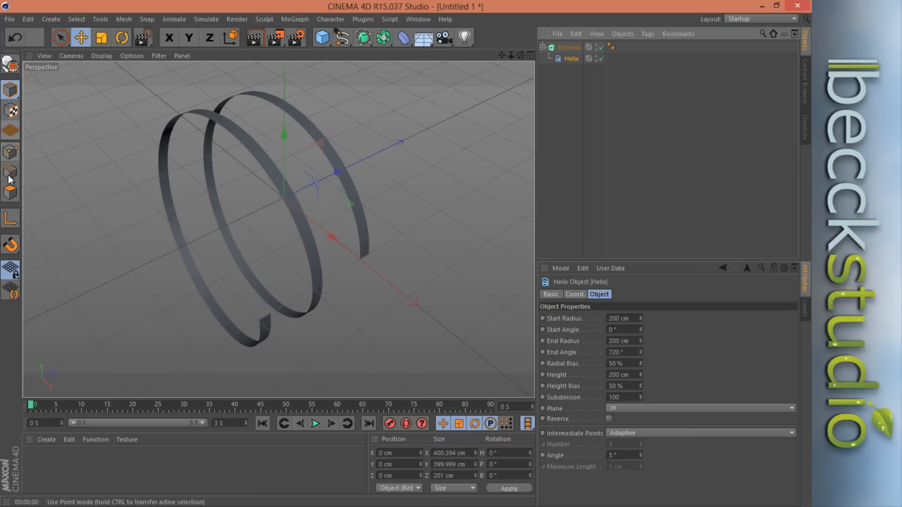
click(244, 147)
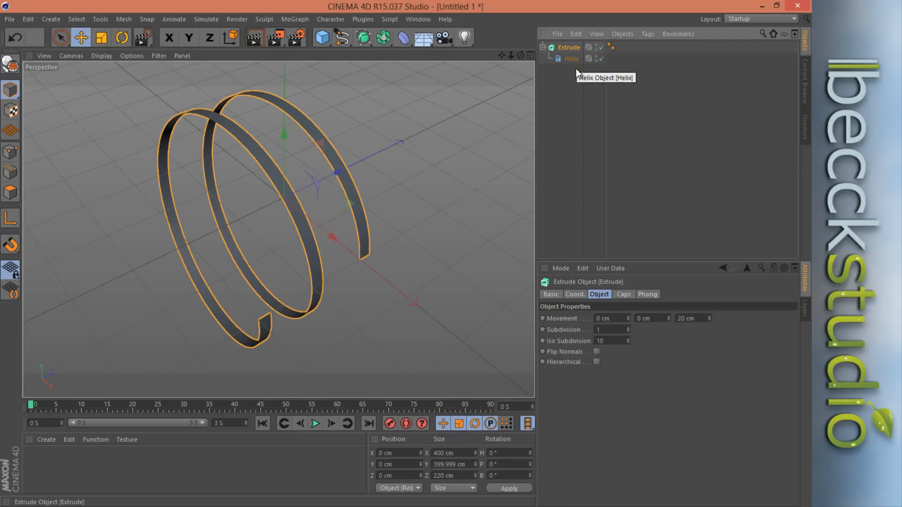
click(604, 60)
click(604, 60)
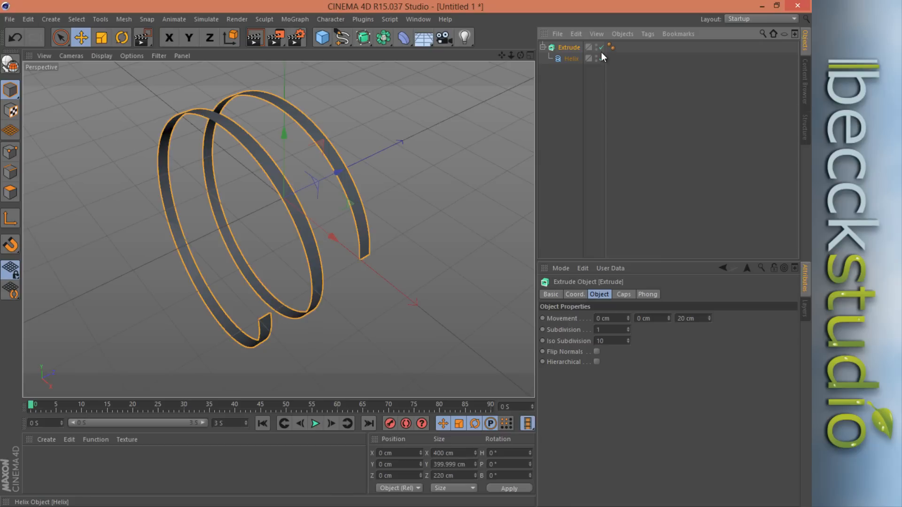
click(602, 50)
click(601, 50)
click(602, 59)
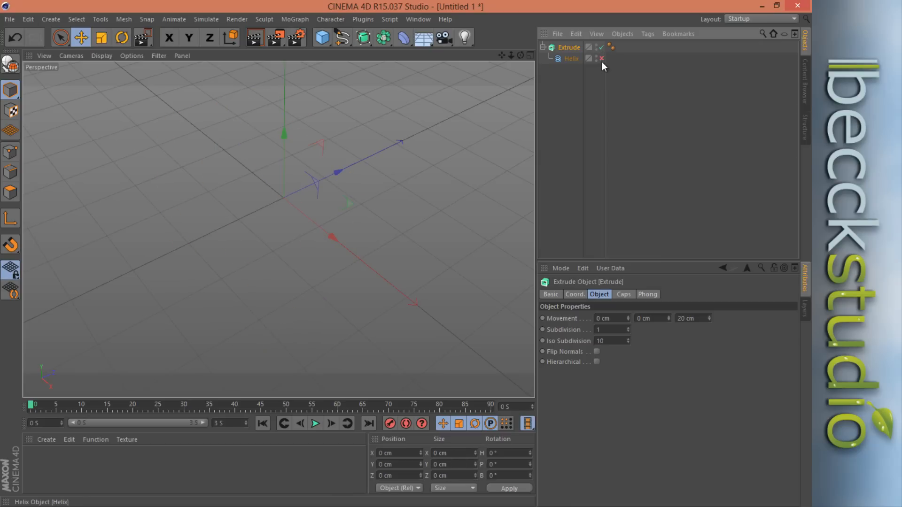
click(601, 59)
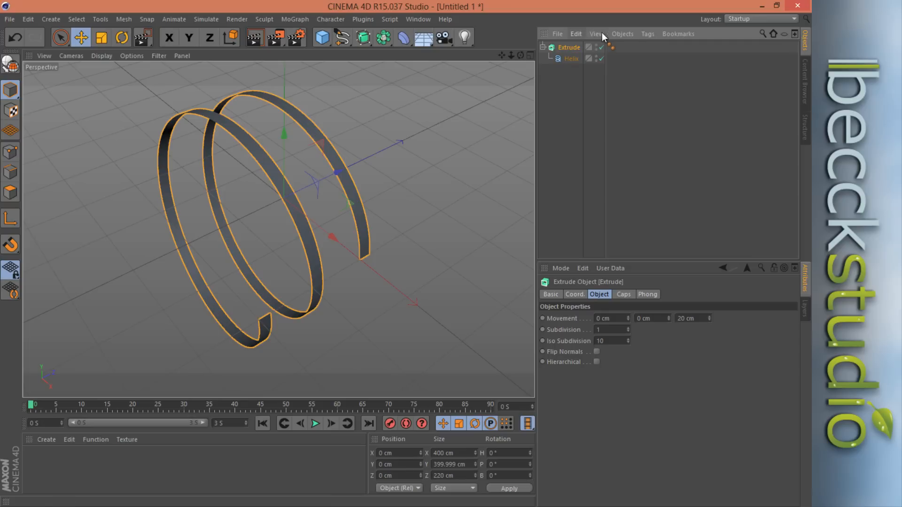
click(618, 34)
click(555, 116)
click(317, 41)
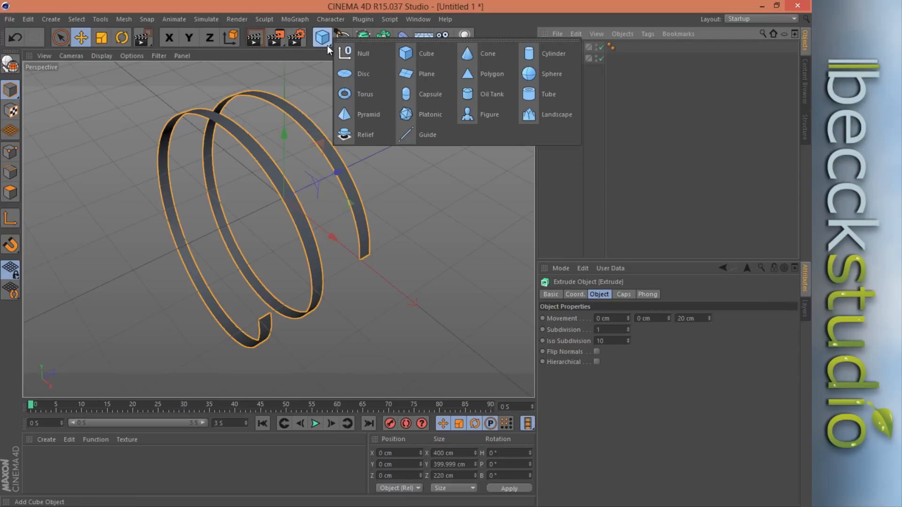
- Add a MoText object to the scene and delete the Extrude object together with its Helix
click(295, 20)
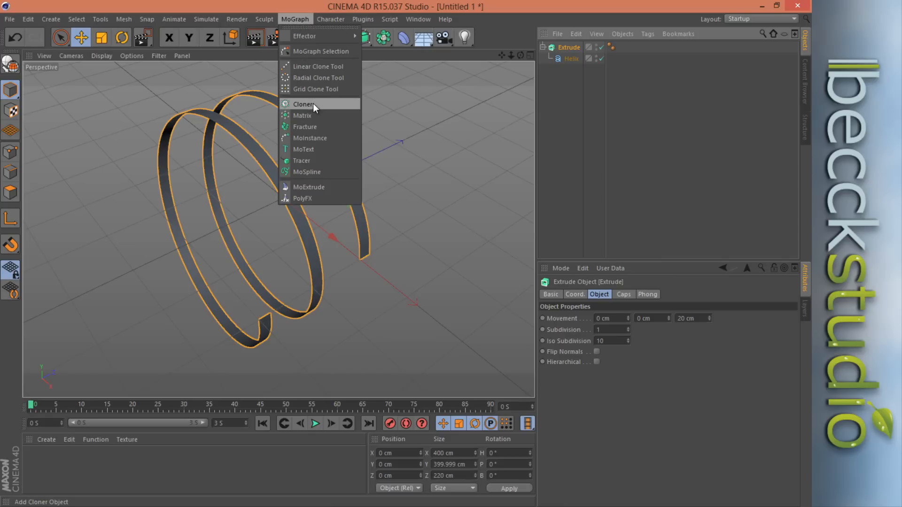
click(312, 149)
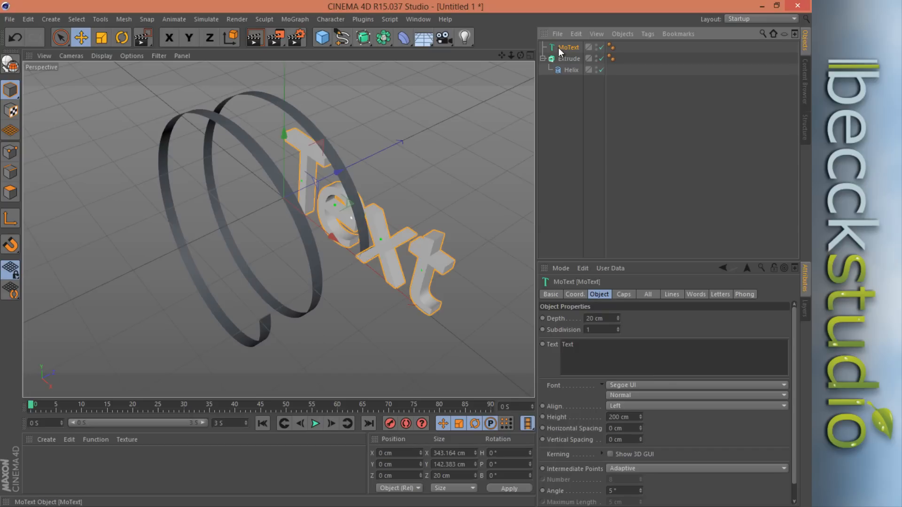
click(566, 61)
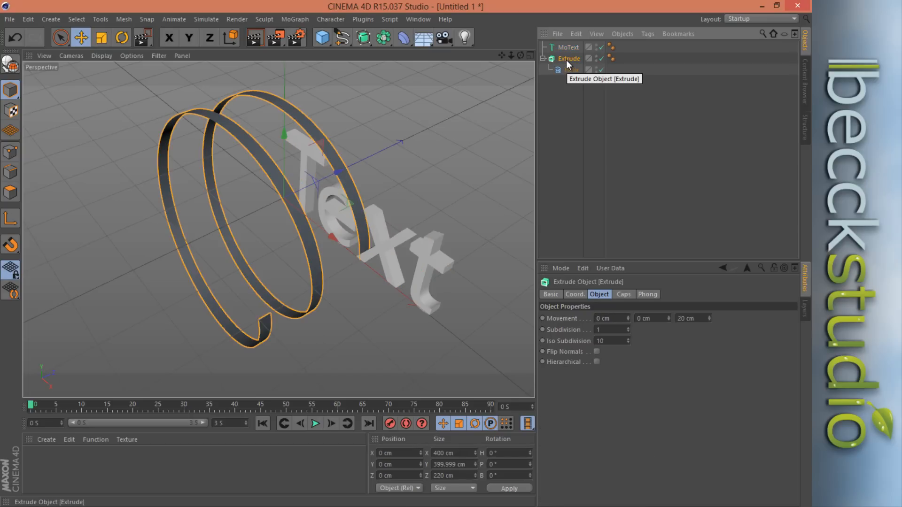
key(Delete)
- Move the MoText object along the X axis to about -222 cm and change its text to "Becck"
click(359, 202)
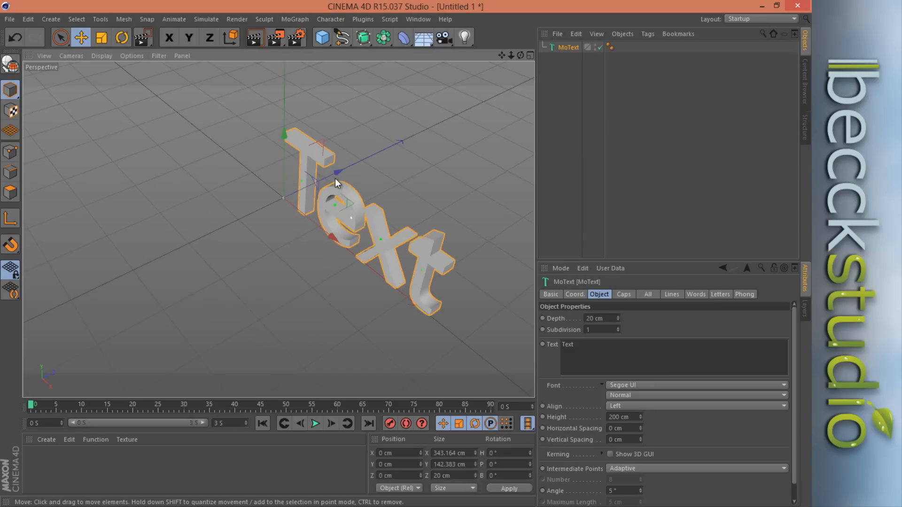
drag(330, 233, 267, 180)
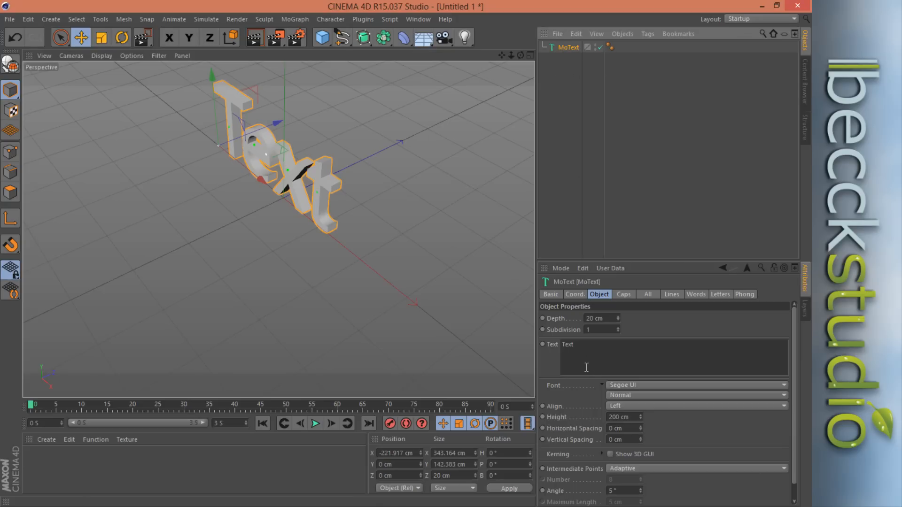
double_click(558, 346)
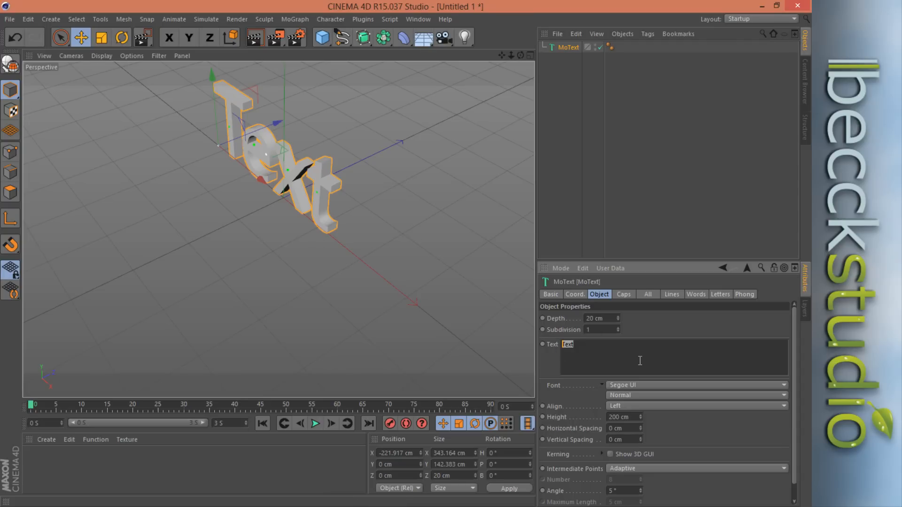
text(Becck)
- Increase the extrusion depth of the MoText object to 102 cm
click(606, 321)
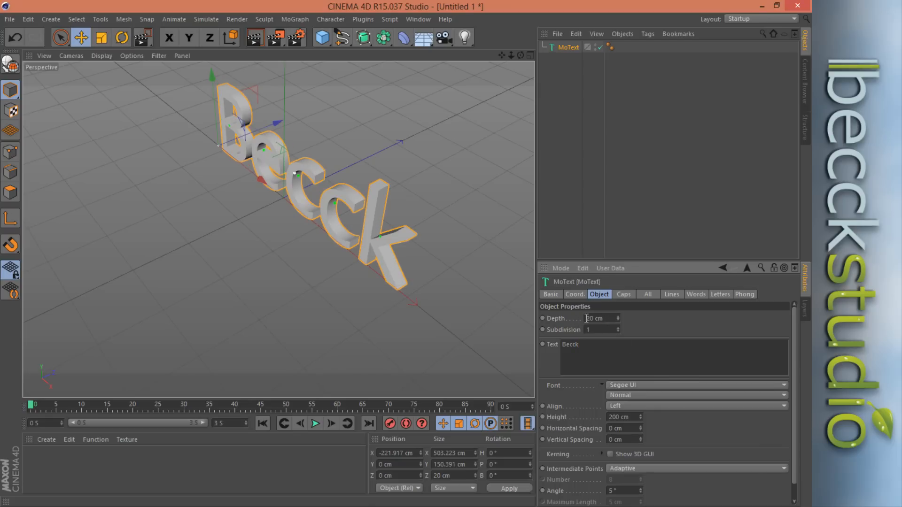
click(617, 318)
click(617, 317)
click(616, 317)
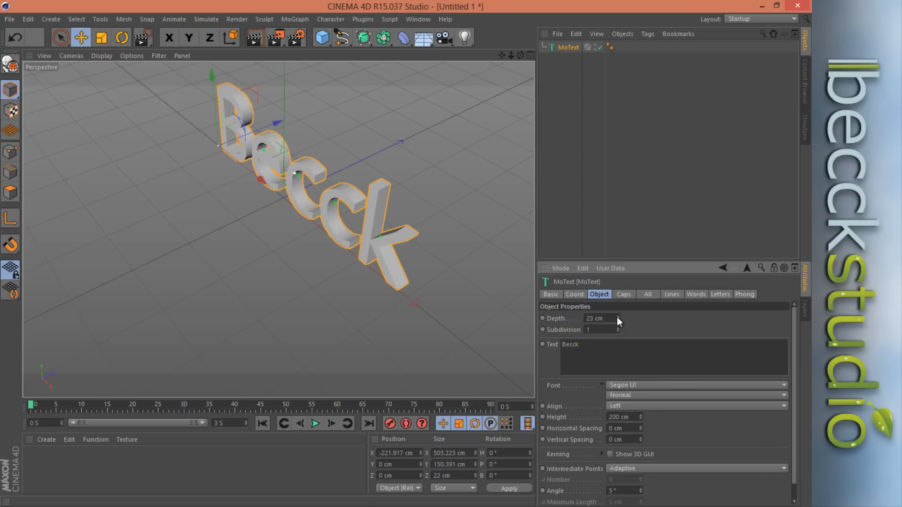
click(619, 317)
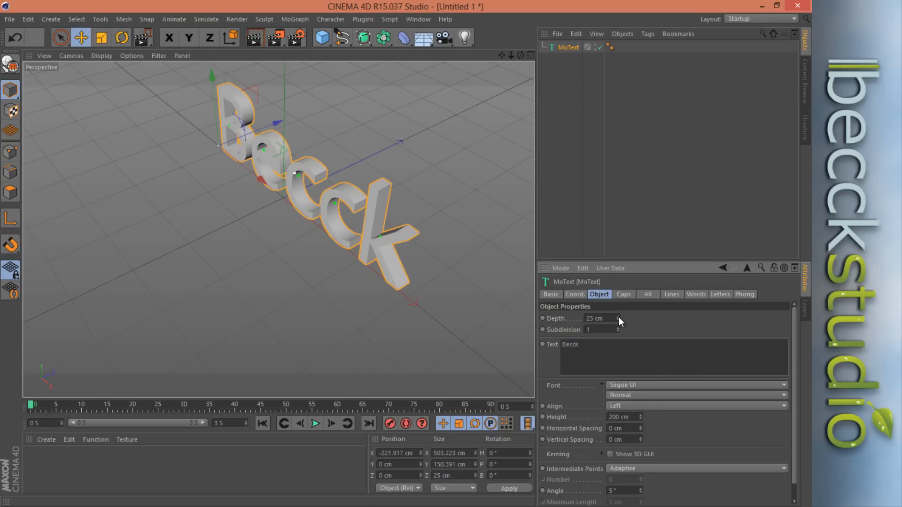
click(619, 318)
click(619, 317)
click(618, 317)
click(618, 317)
click(618, 317)
click(619, 317)
click(618, 317)
click(618, 317)
click(619, 318)
click(618, 317)
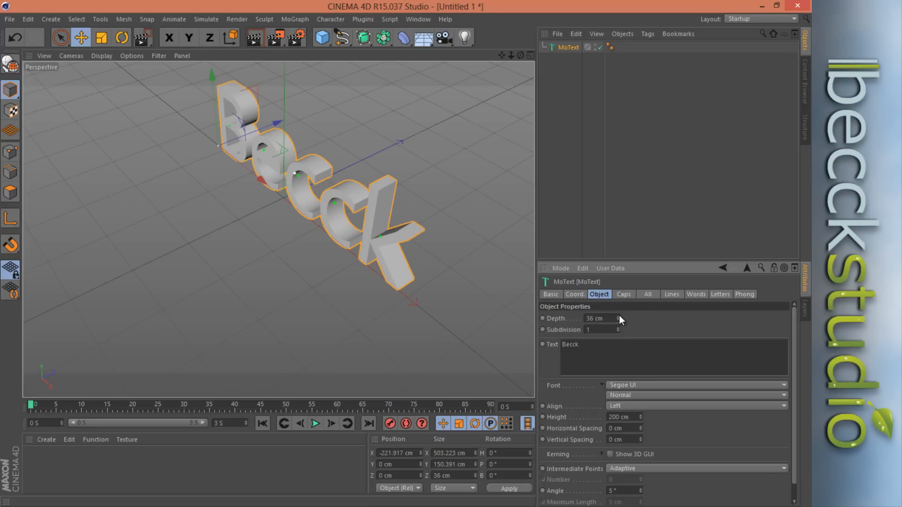
drag(618, 317, 619, 318)
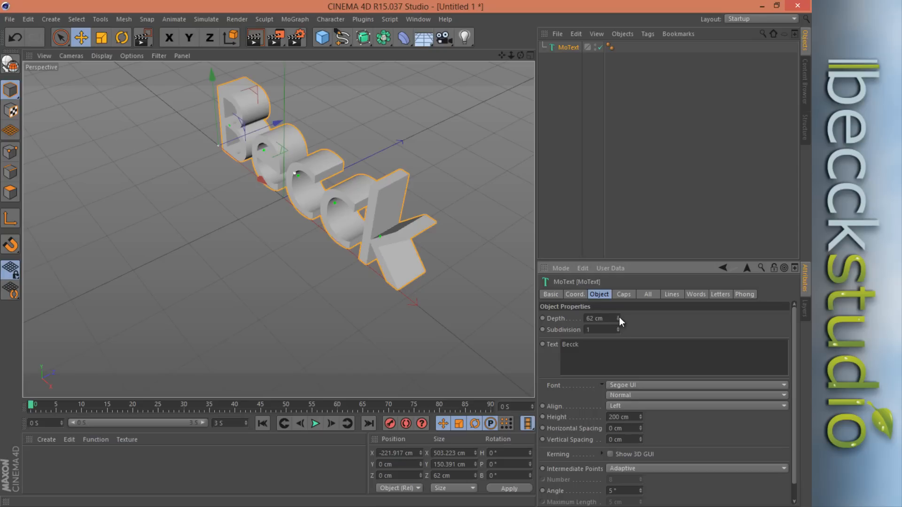
drag(617, 318, 617, 320)
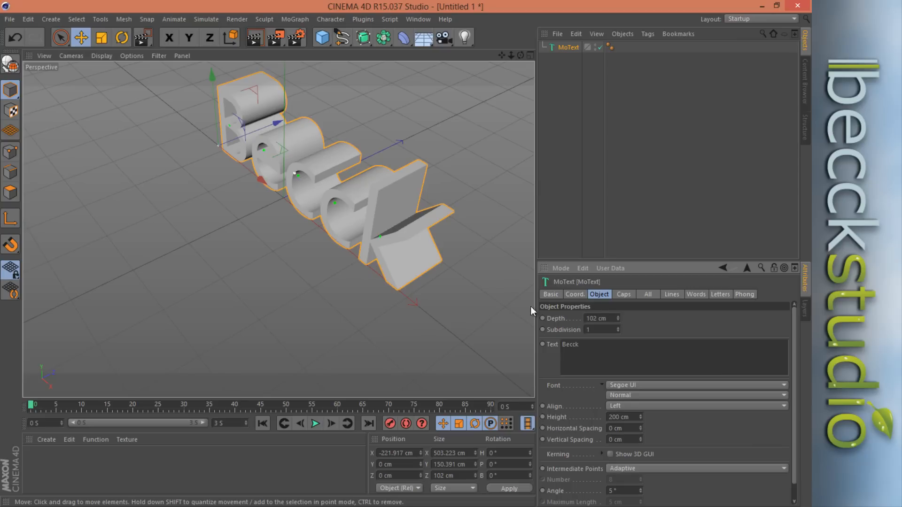
click(606, 318)
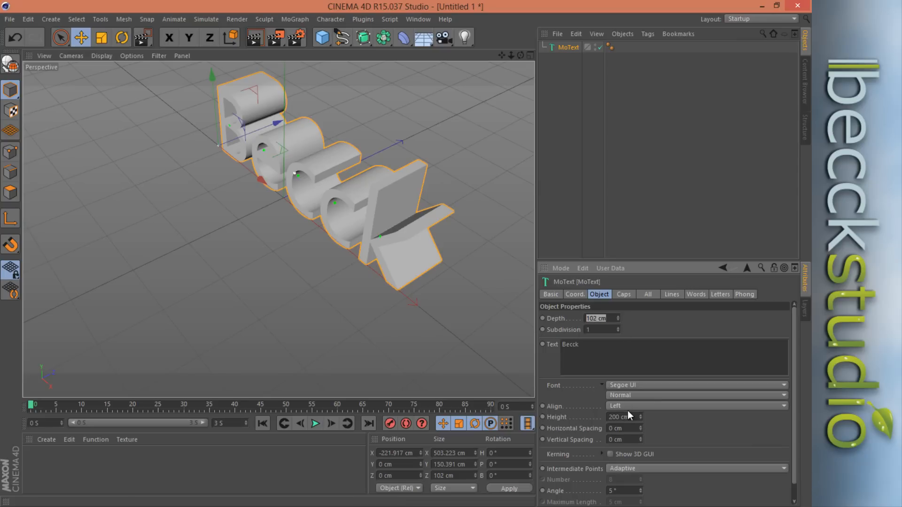
- Look at the fonts available for the MoText object and at the scene's layer list
click(636, 383)
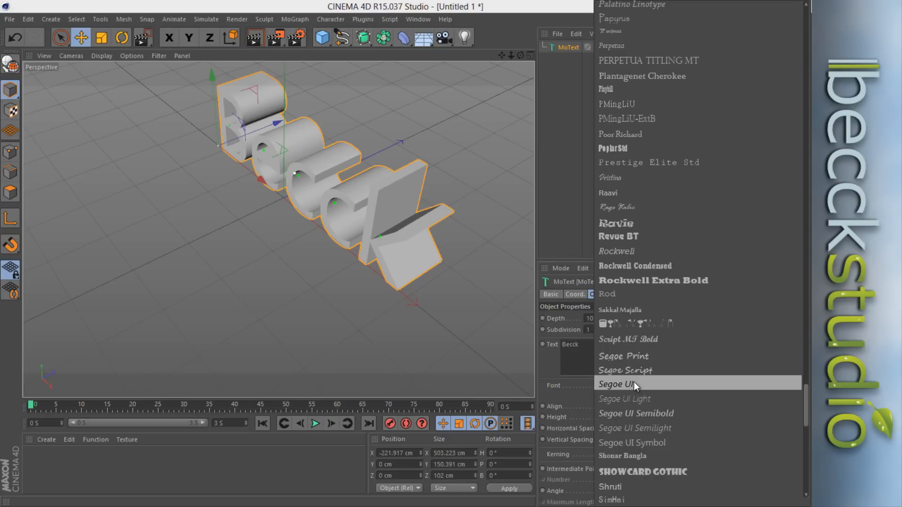
click(551, 230)
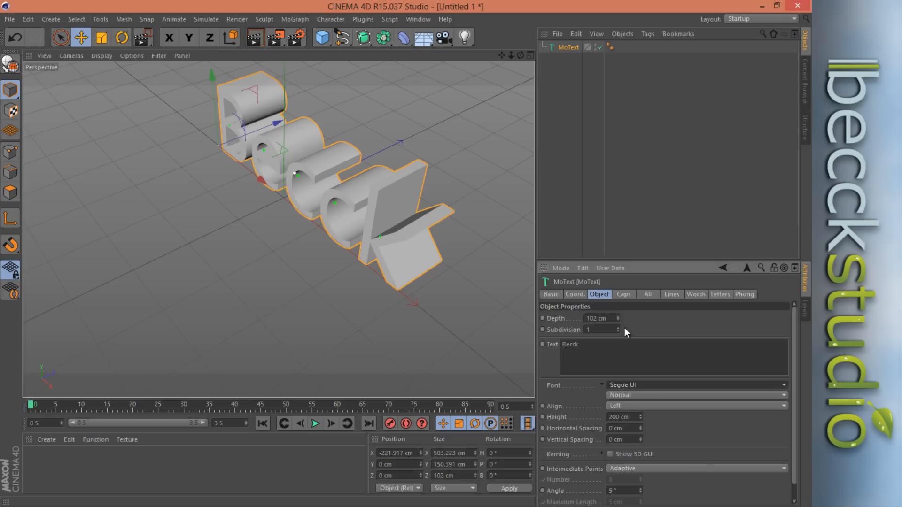
click(653, 352)
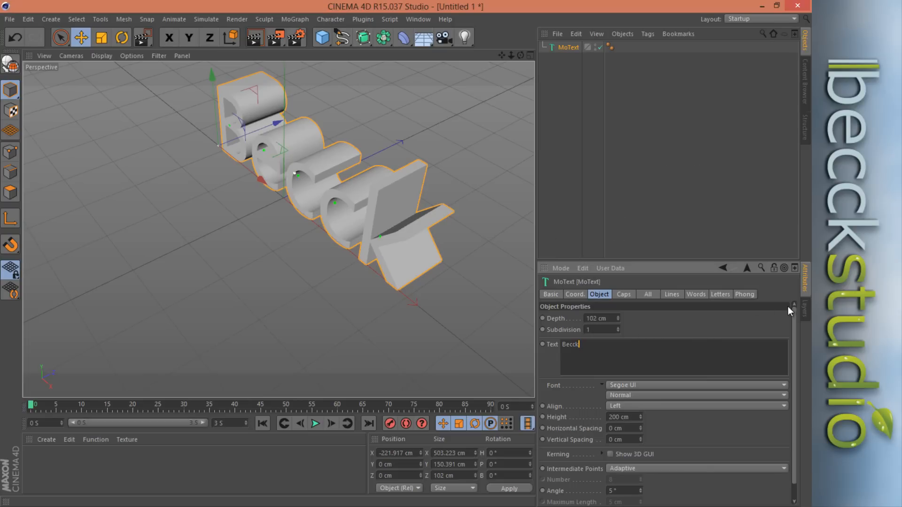
click(804, 311)
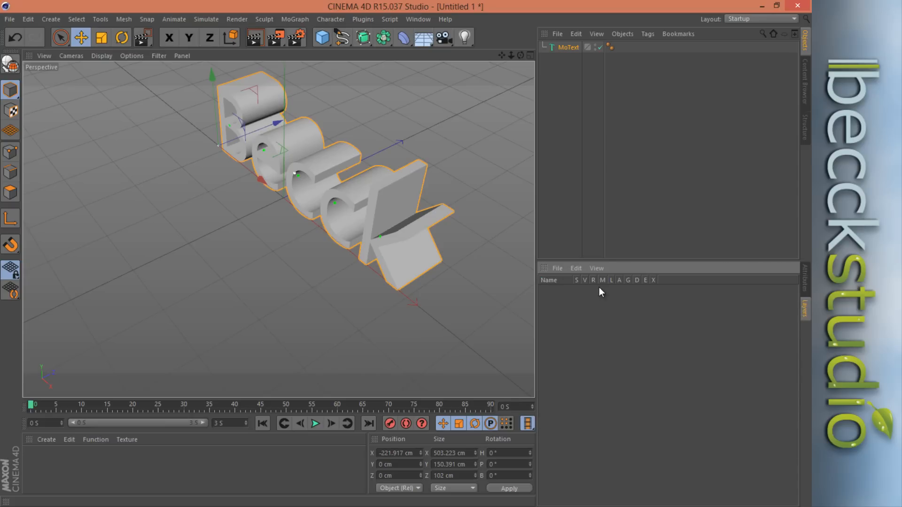
click(803, 280)
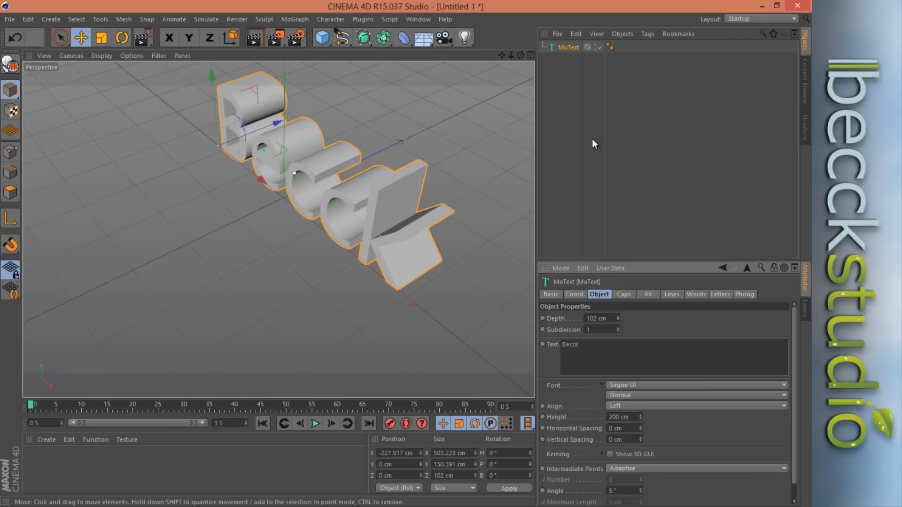
- Look at the Content Browser's sources, including the computer's drives, and at the Structure manager
click(804, 75)
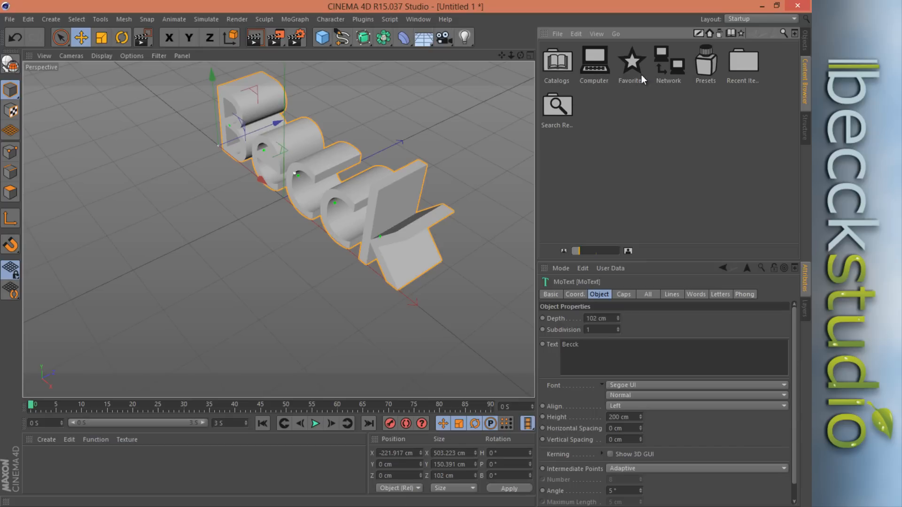
double_click(592, 73)
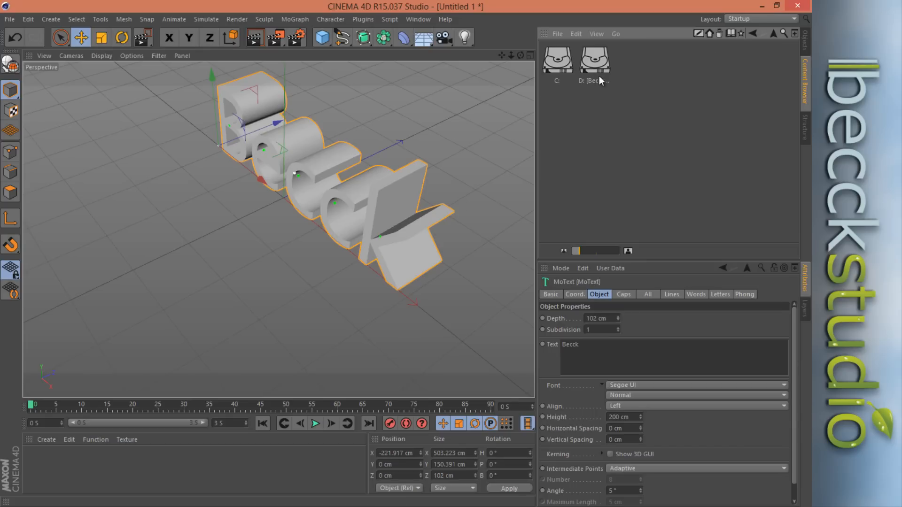
click(754, 33)
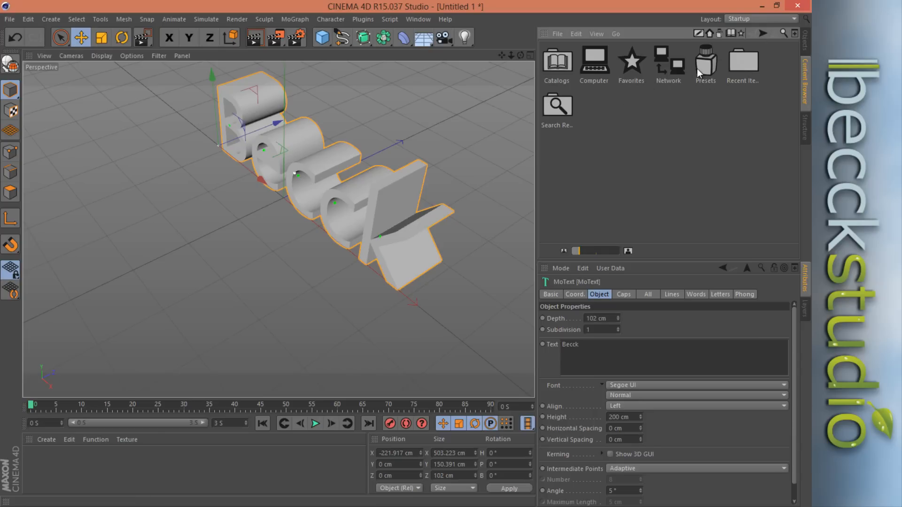
click(806, 136)
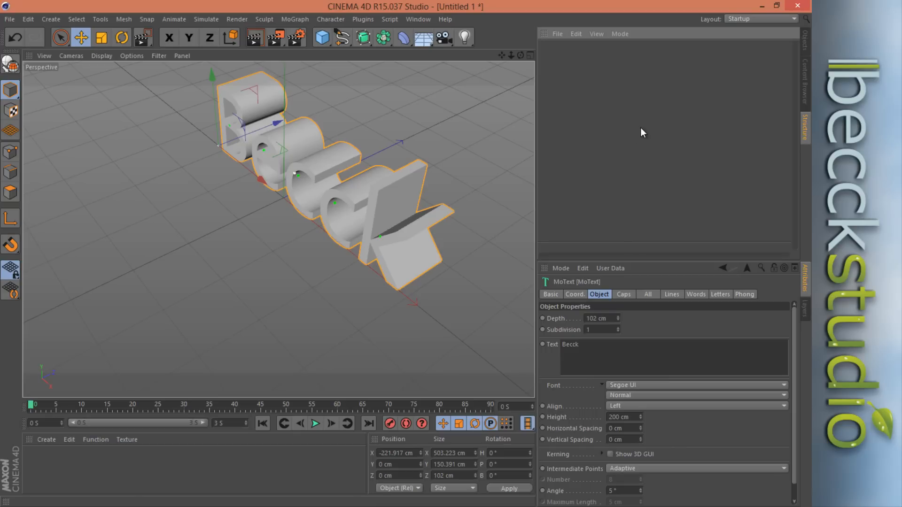
click(805, 83)
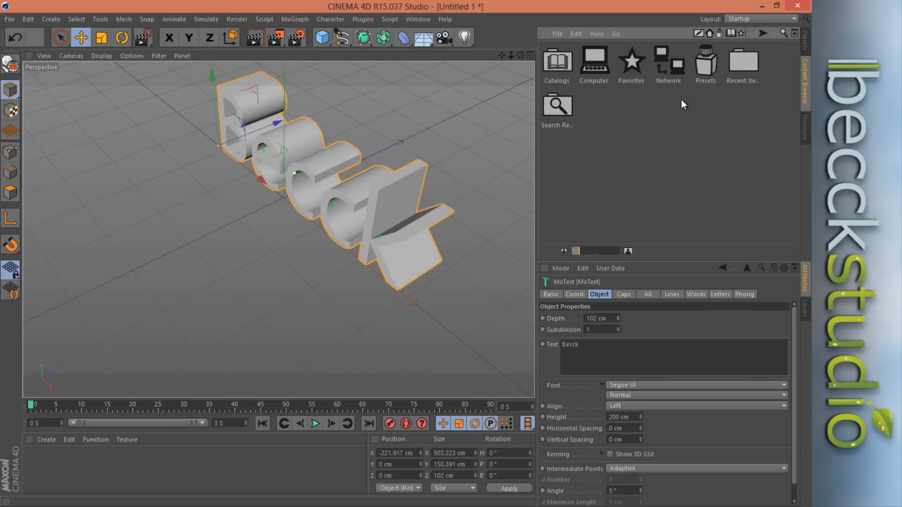
- Look over the preset library folders in the Content Browser, such as Sky, Sculpting, Sketch, BodyPaint and Broadcast
double_click(706, 68)
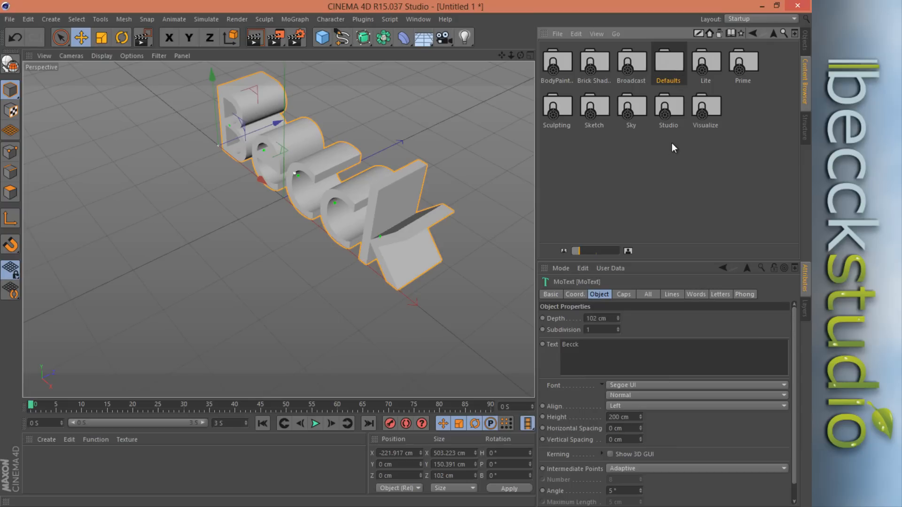
click(639, 113)
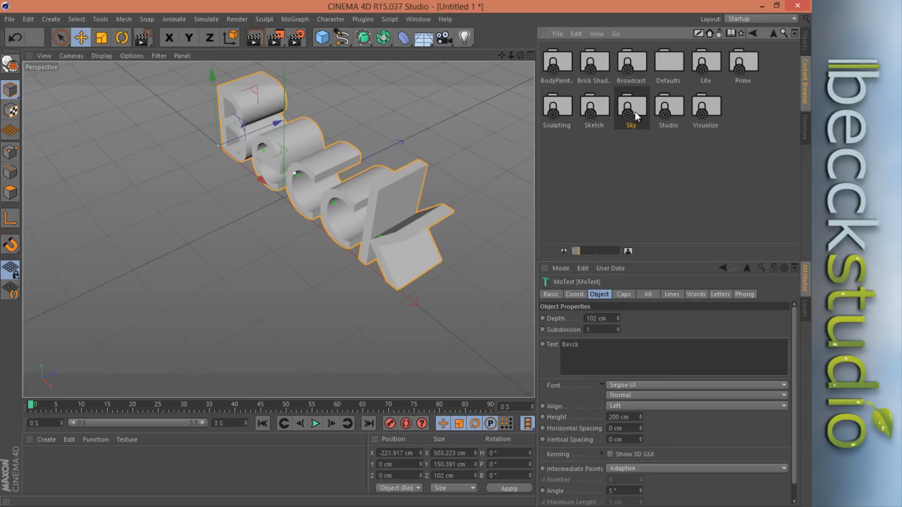
click(561, 113)
click(593, 121)
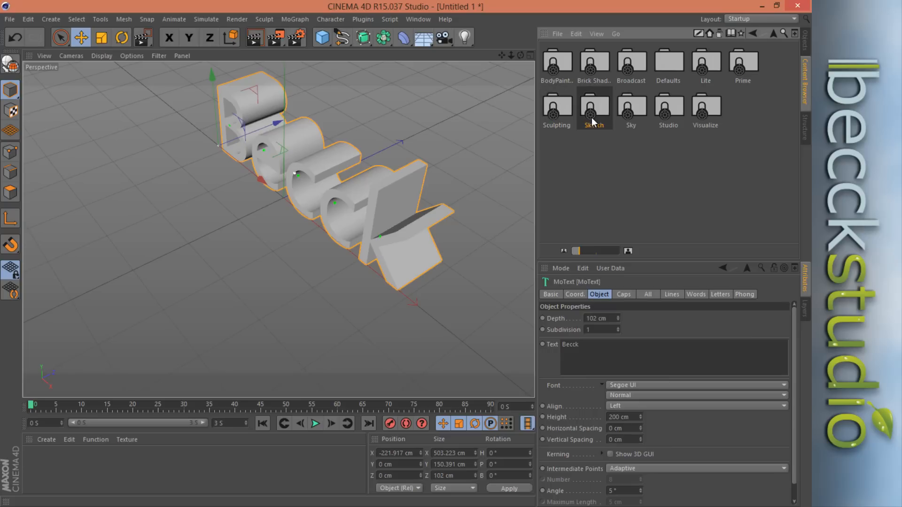
click(567, 79)
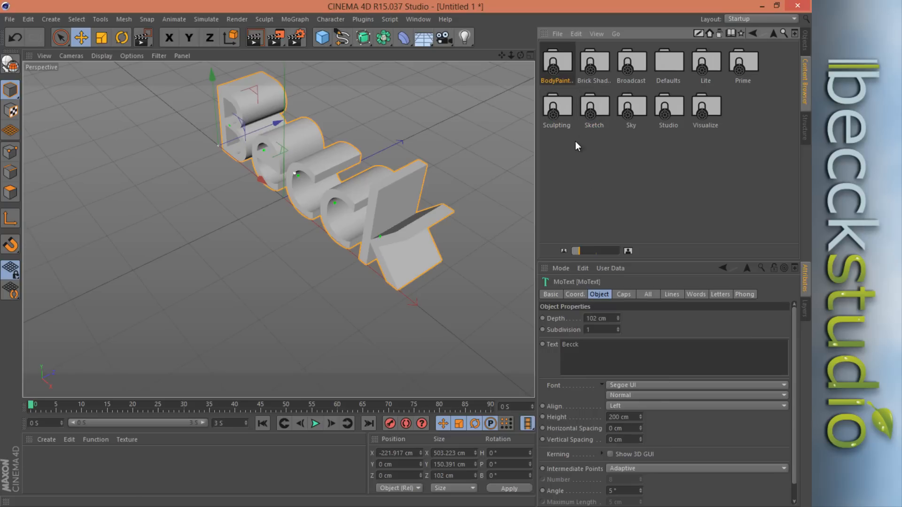
click(599, 68)
click(635, 75)
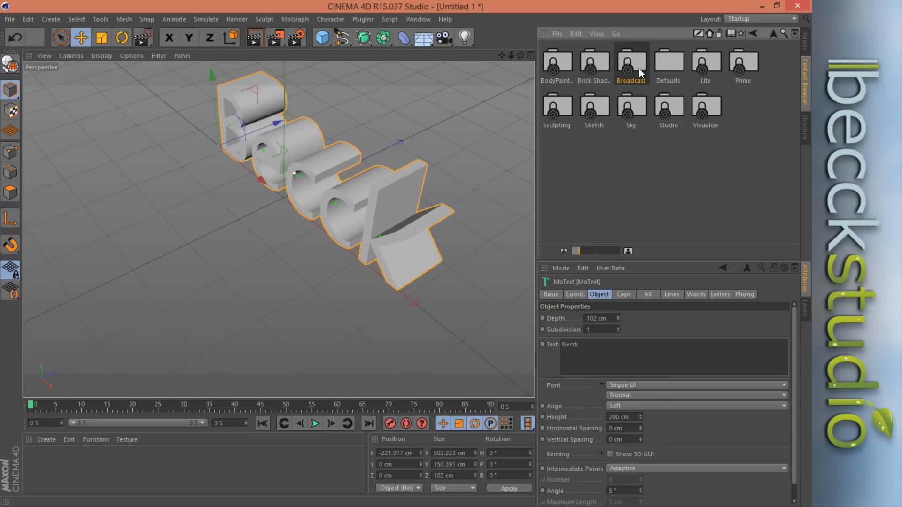
- Examine the contents of the Broadcast library and its Presets folder, and return to the preset library folders
double_click(636, 71)
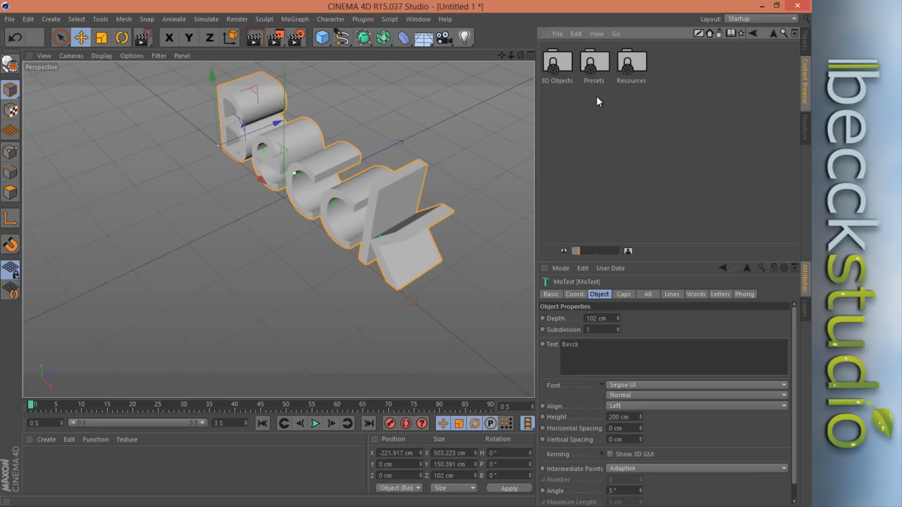
double_click(593, 70)
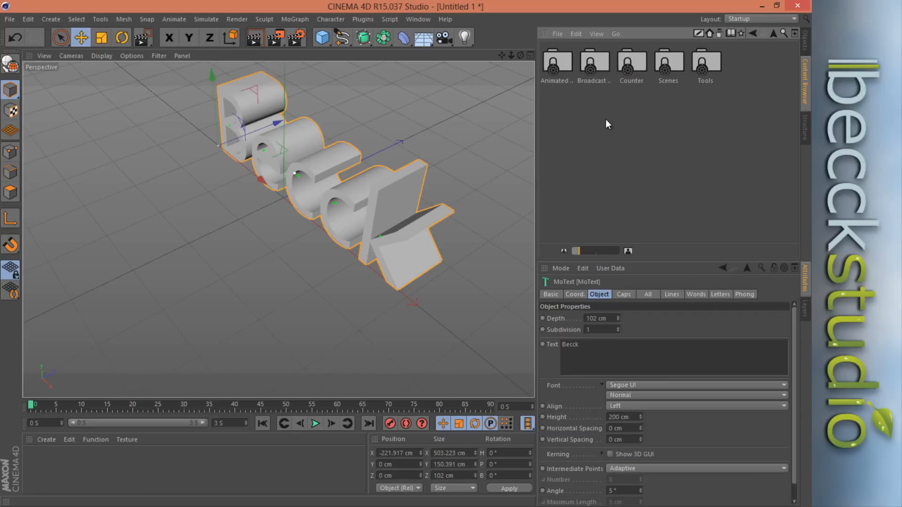
click(751, 33)
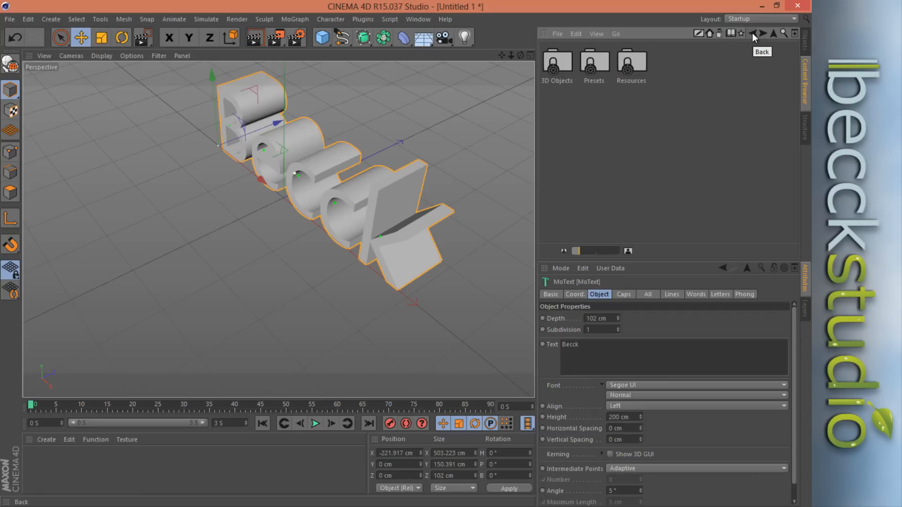
click(752, 33)
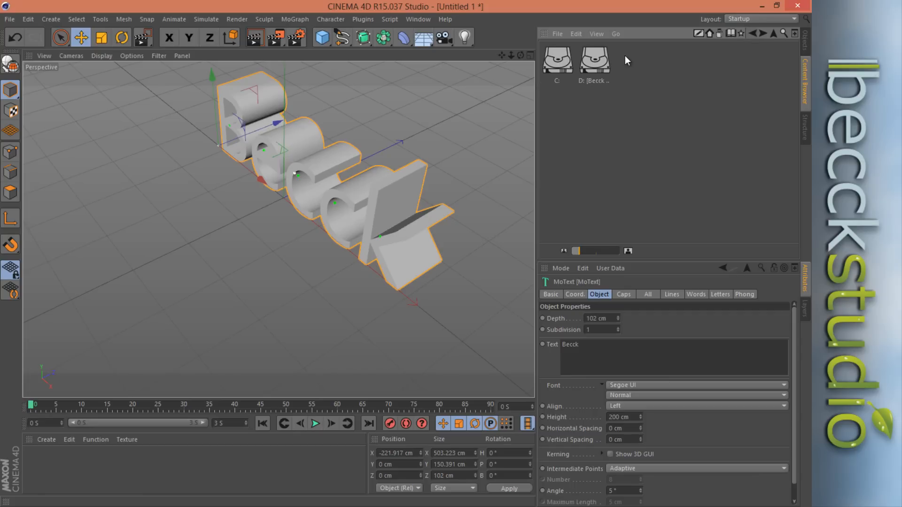
click(762, 32)
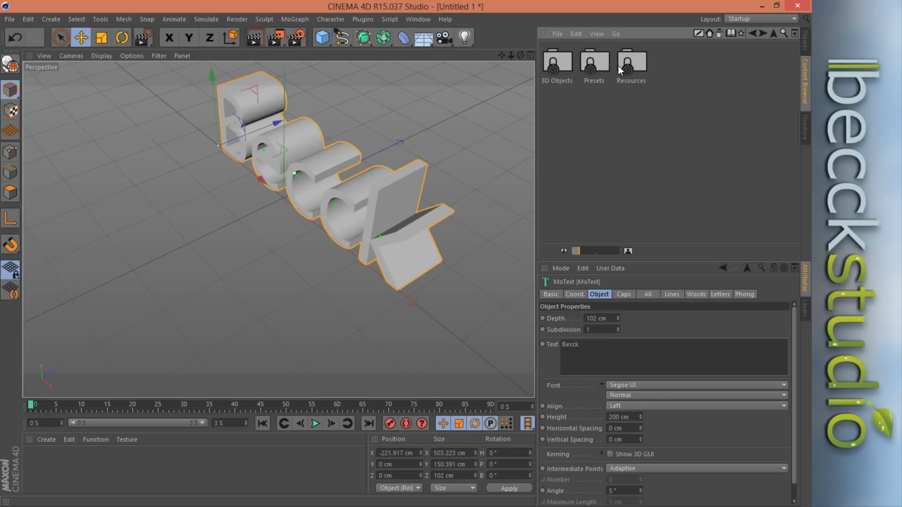
click(764, 33)
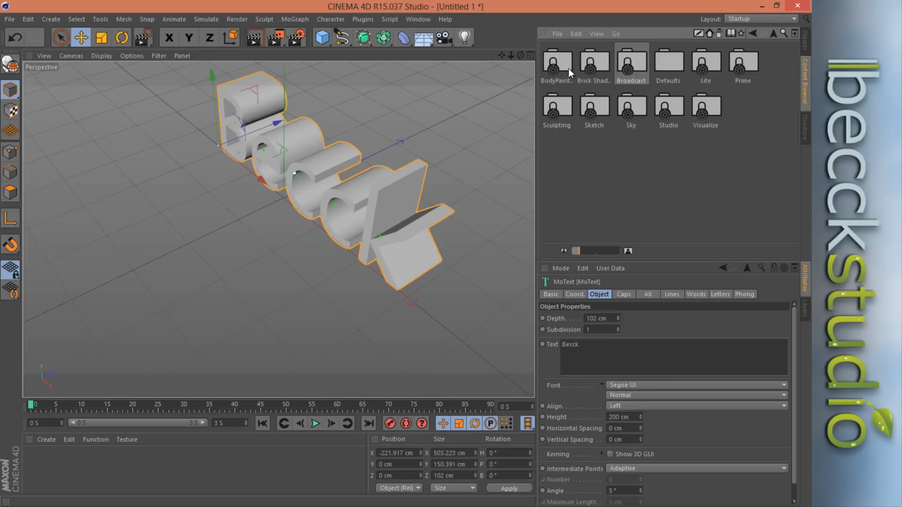
- Examine the contents of the Studio preset library and return to the Content Browser's top level
double_click(668, 113)
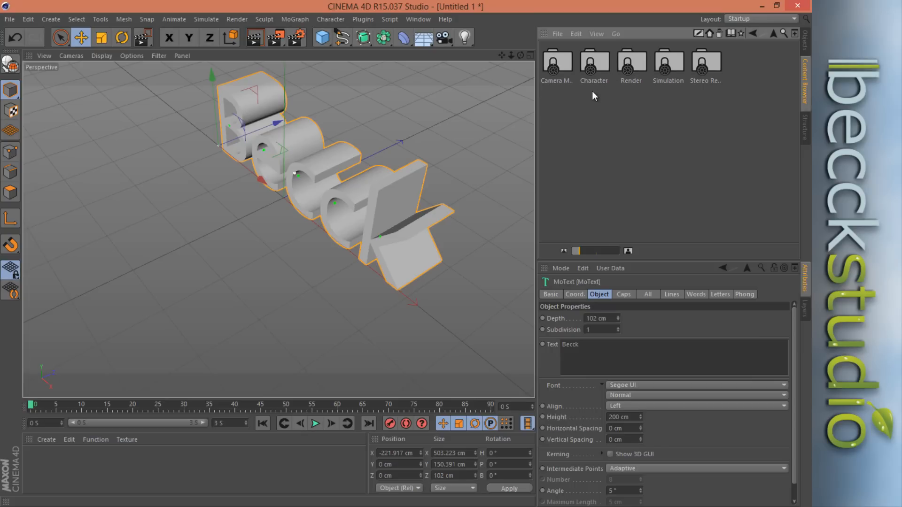
click(770, 35)
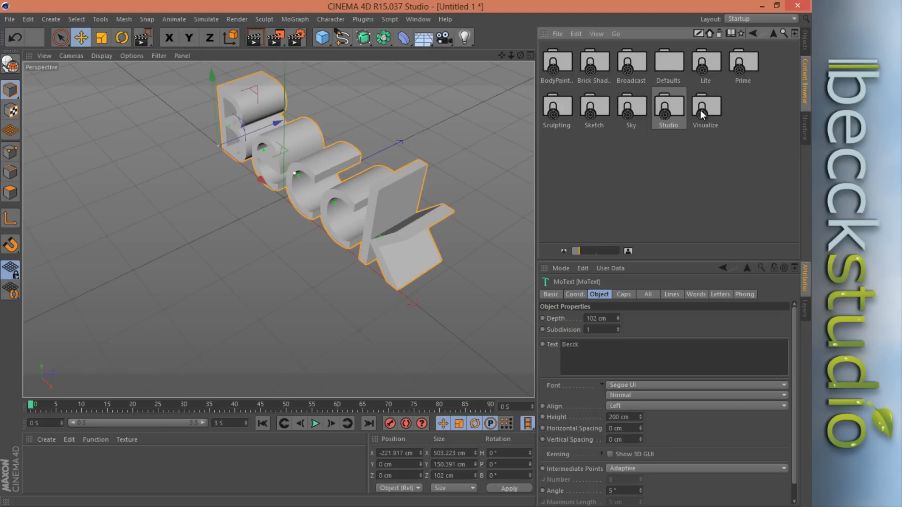
click(664, 61)
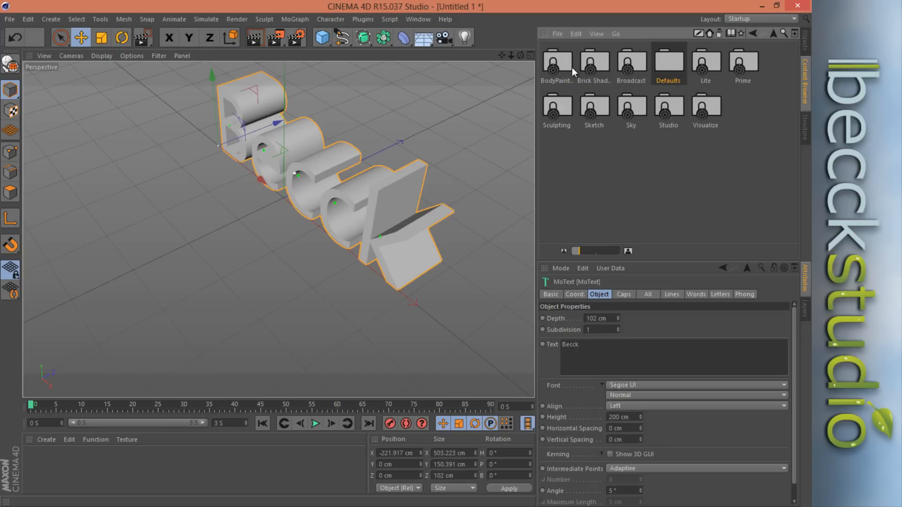
click(773, 33)
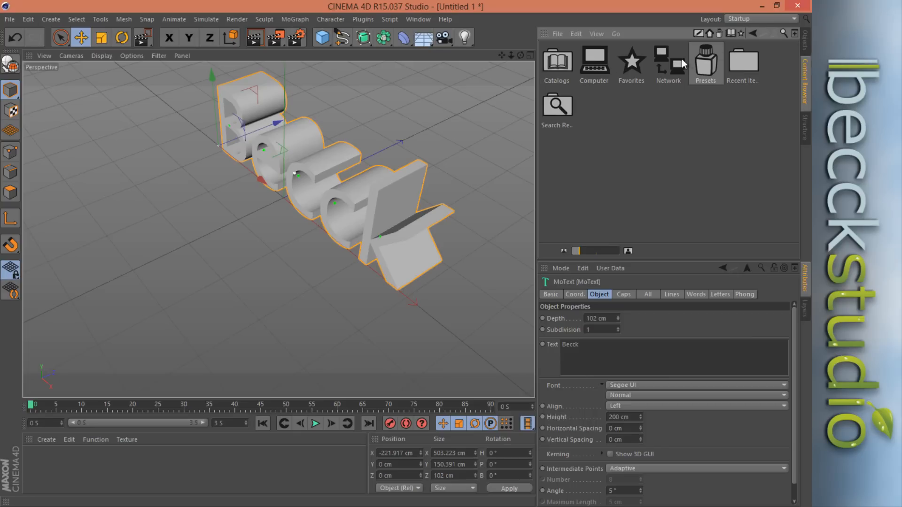
- Open the Turtle_Augenpulver.c4d example scene from the Sculpting preset library
double_click(713, 65)
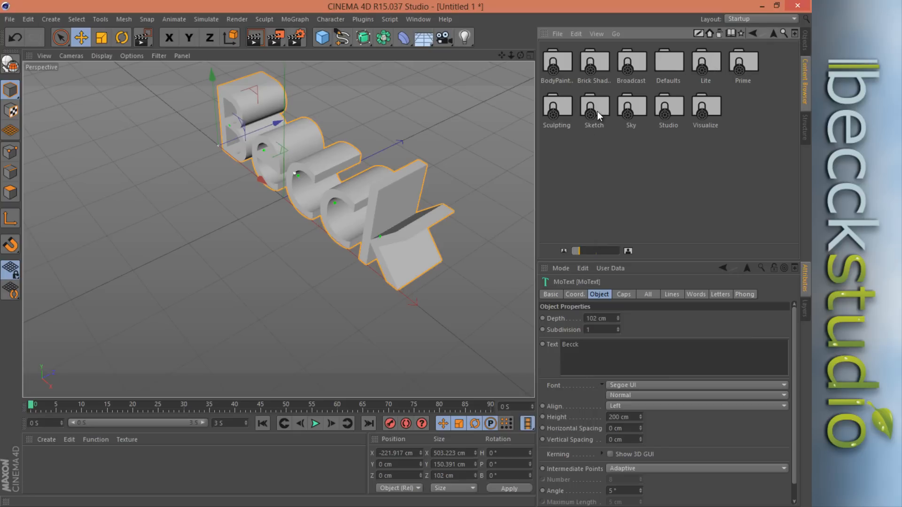
double_click(562, 109)
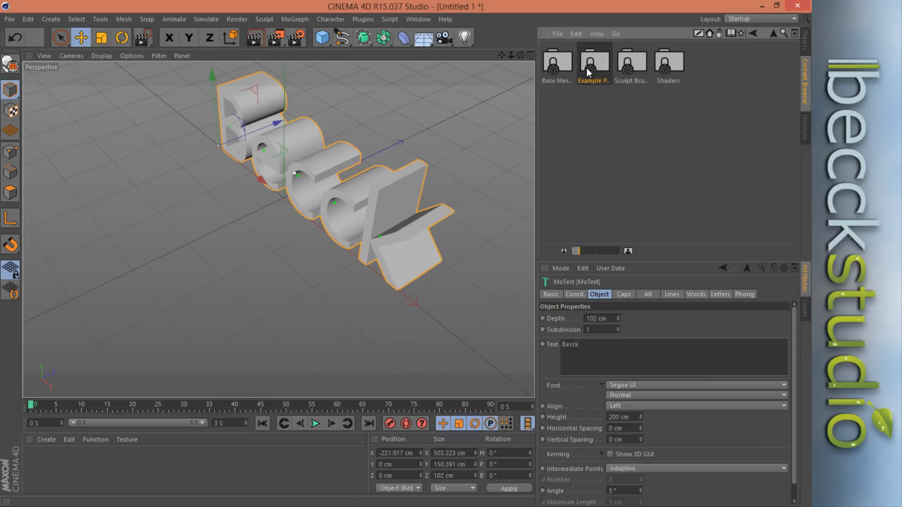
double_click(586, 68)
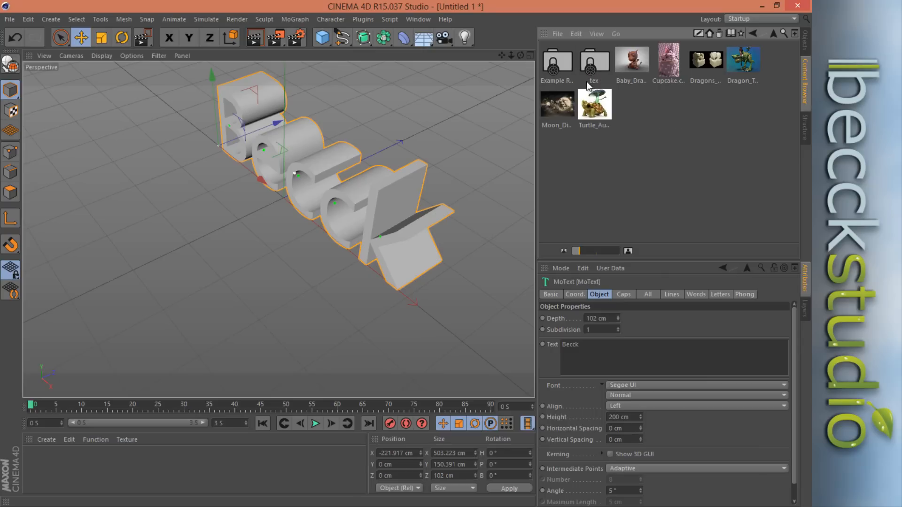
double_click(593, 113)
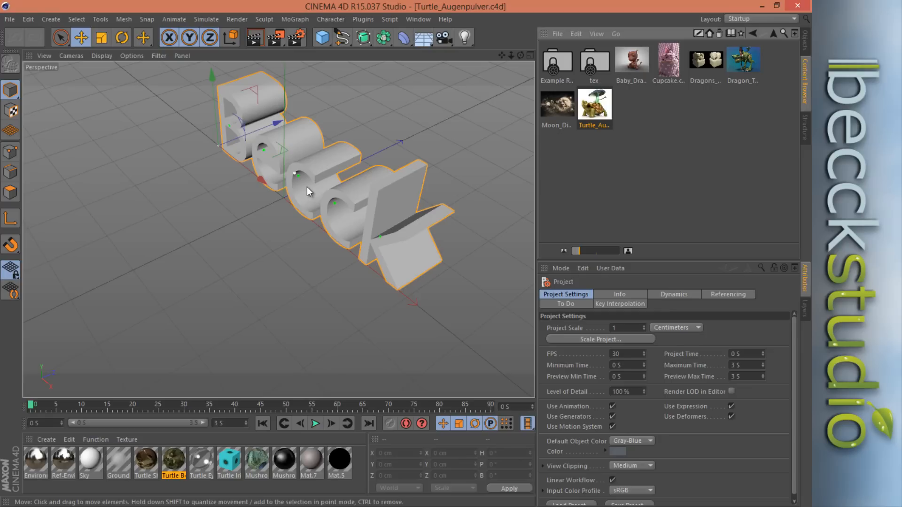
click(771, 33)
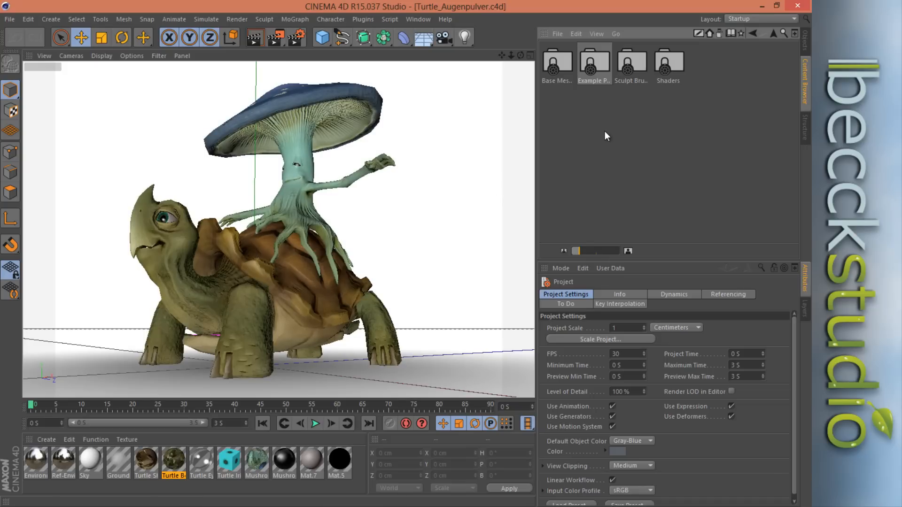
- Render the turtle scene in the viewport, and restart the render after browsing back to the preset library folders
click(252, 42)
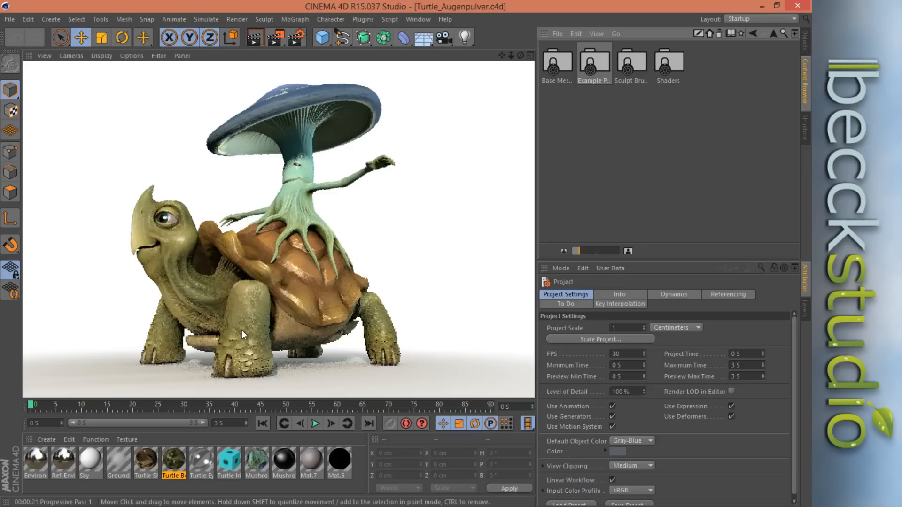
click(774, 32)
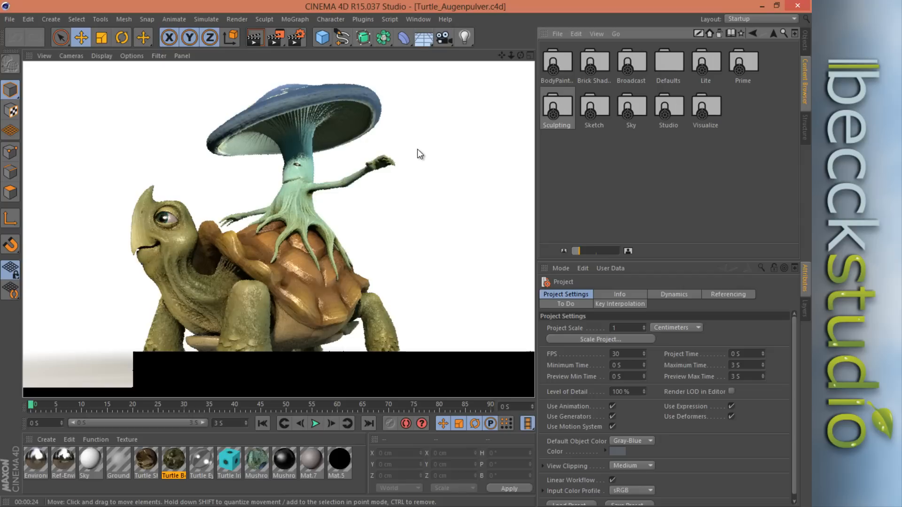
click(628, 201)
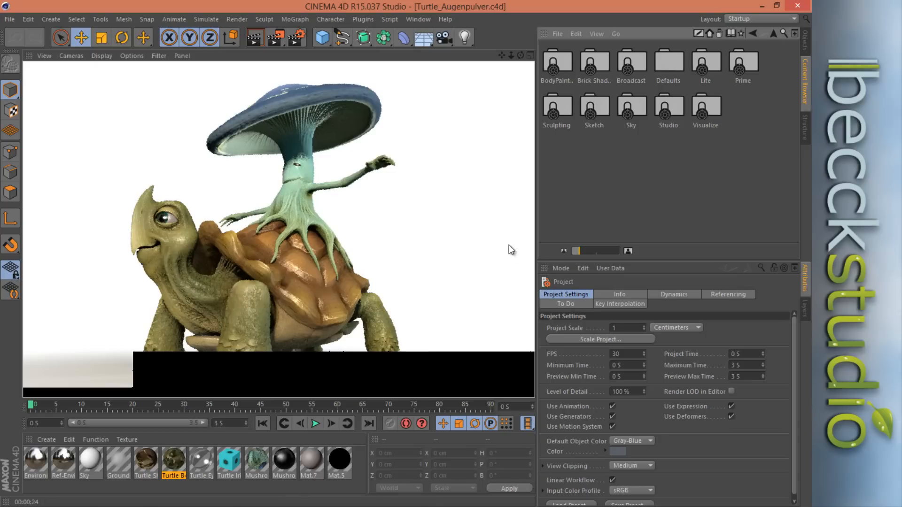
click(256, 42)
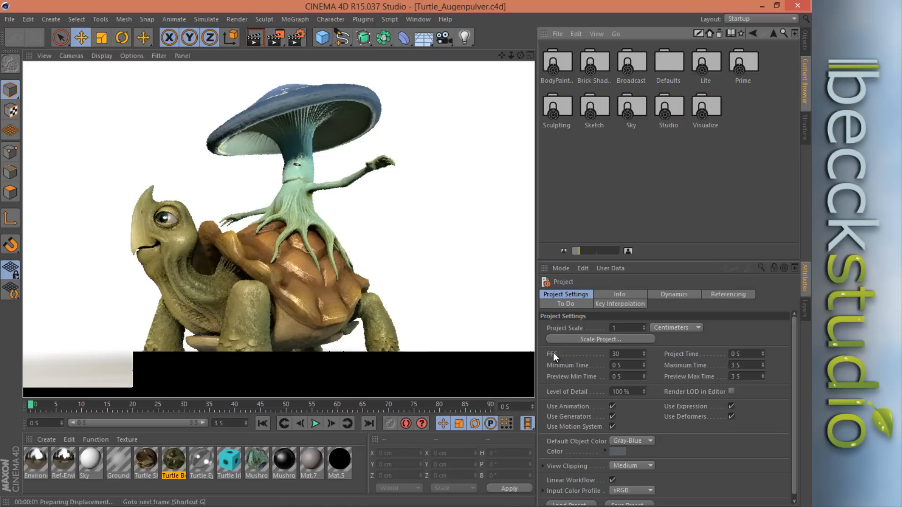